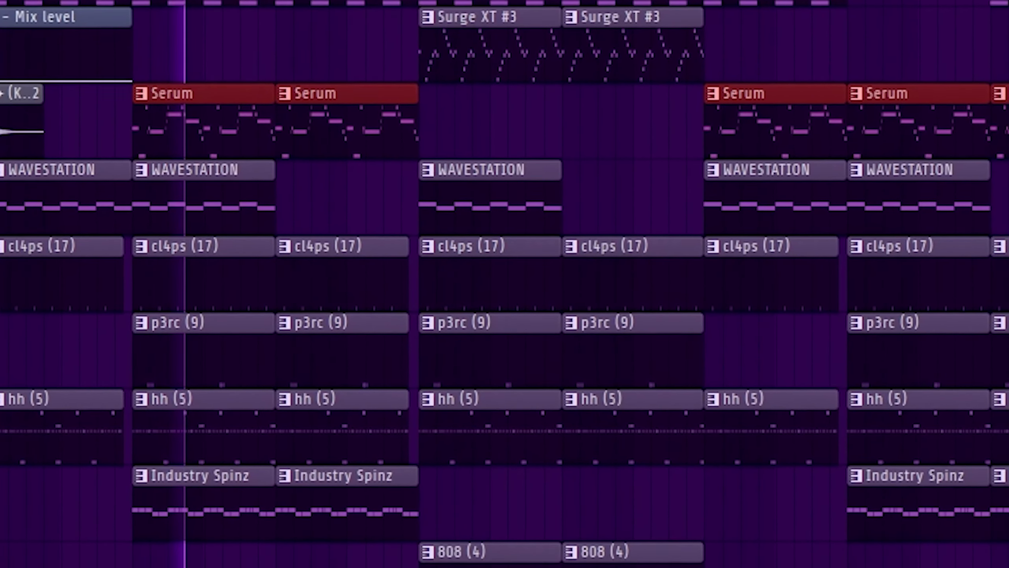
Stop playback and zoom out to view the whole 145 B2 melody 1 arrangement.
key(space)
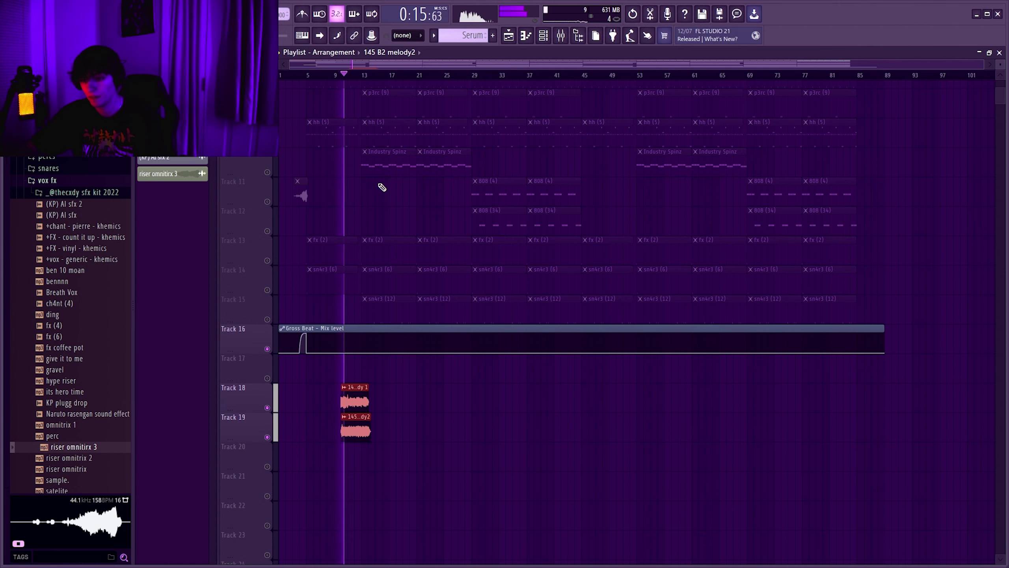
scroll(372, 195, up, 3)
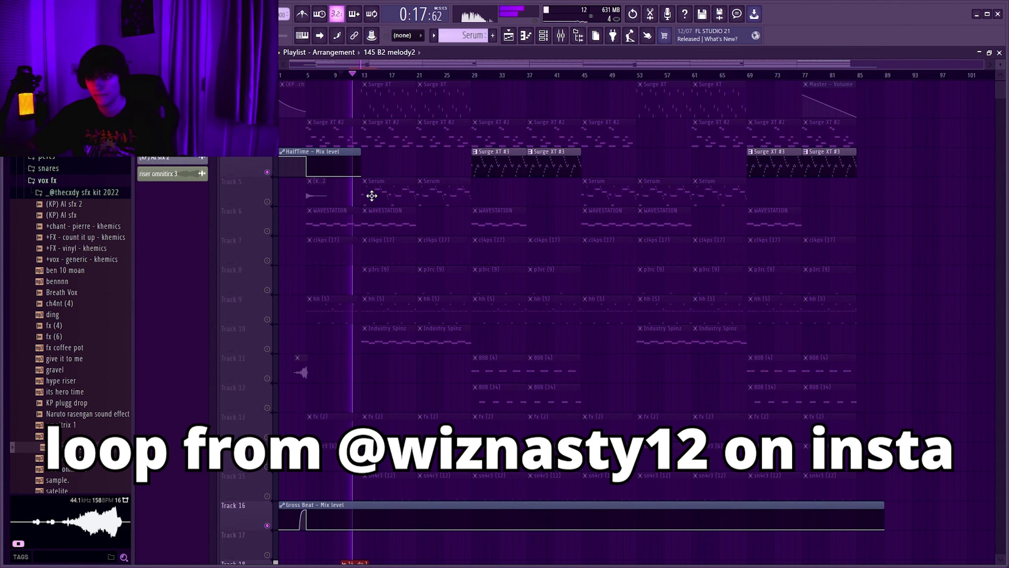
scroll(372, 196, down, 3)
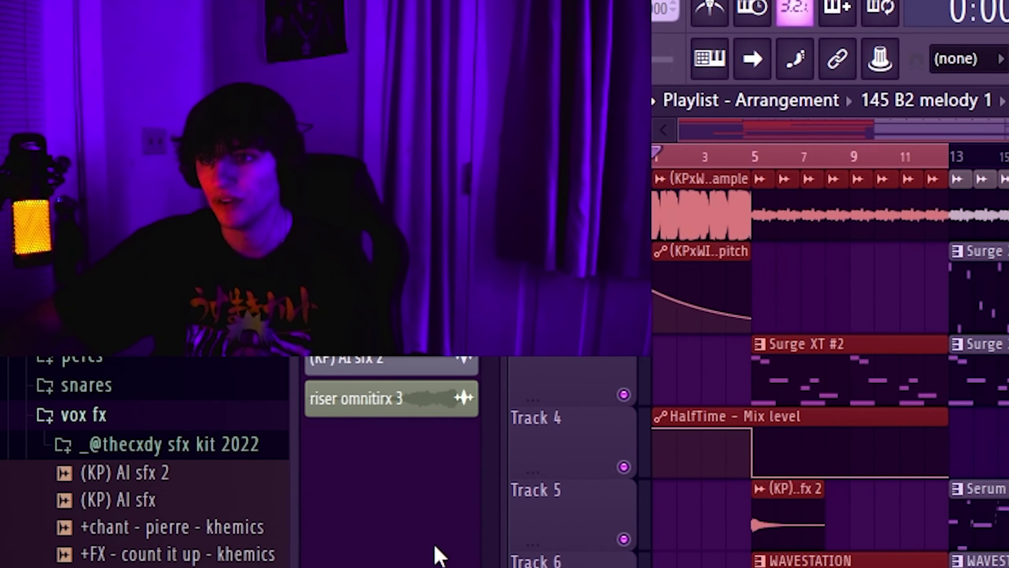
scroll(830, 175, up, 3)
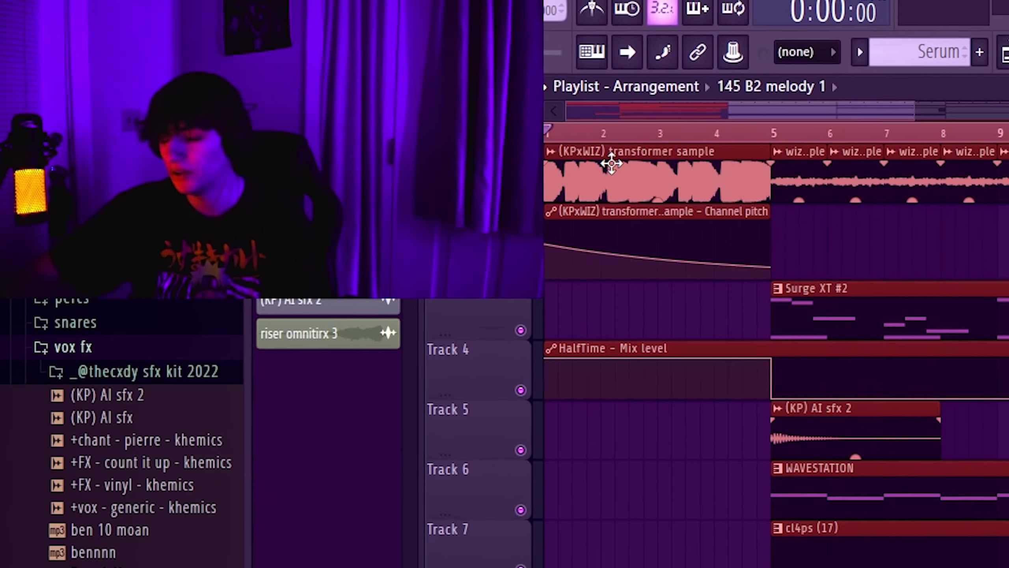
scroll(586, 122, down, 4)
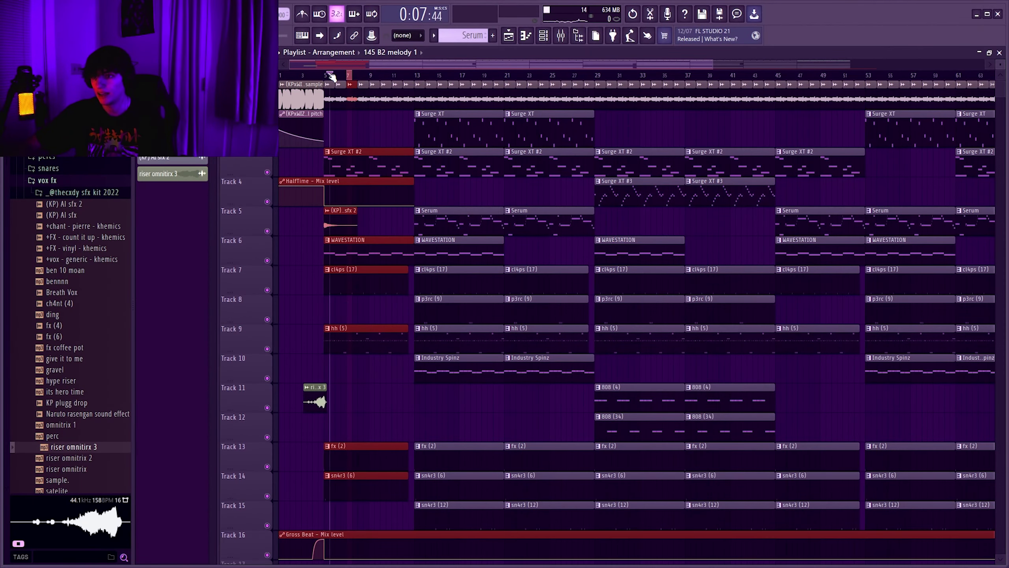
Load the MAJOR SHIMMER preset into the Portal effect on mixer Insert 1.
click(332, 76)
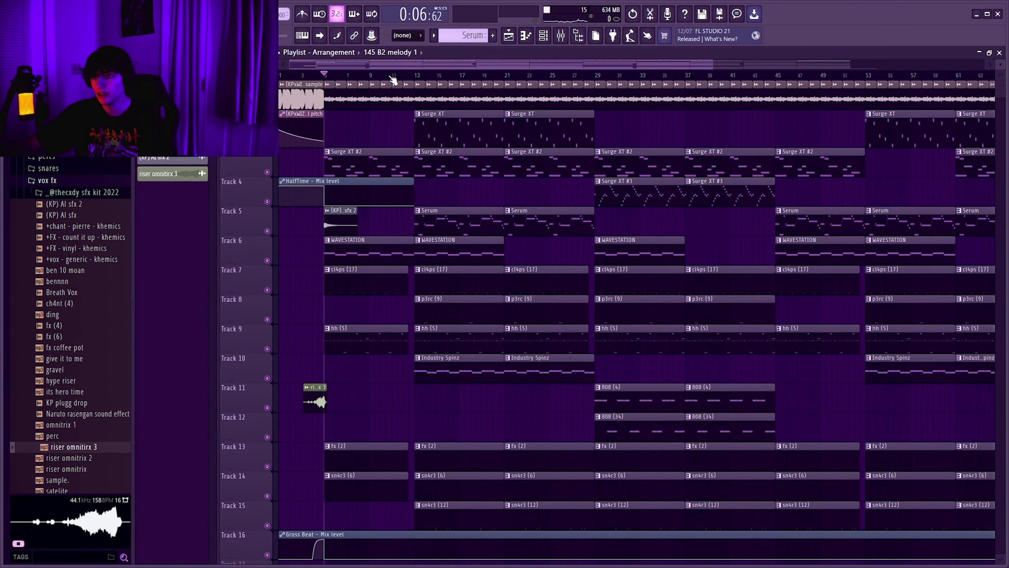
click(559, 36)
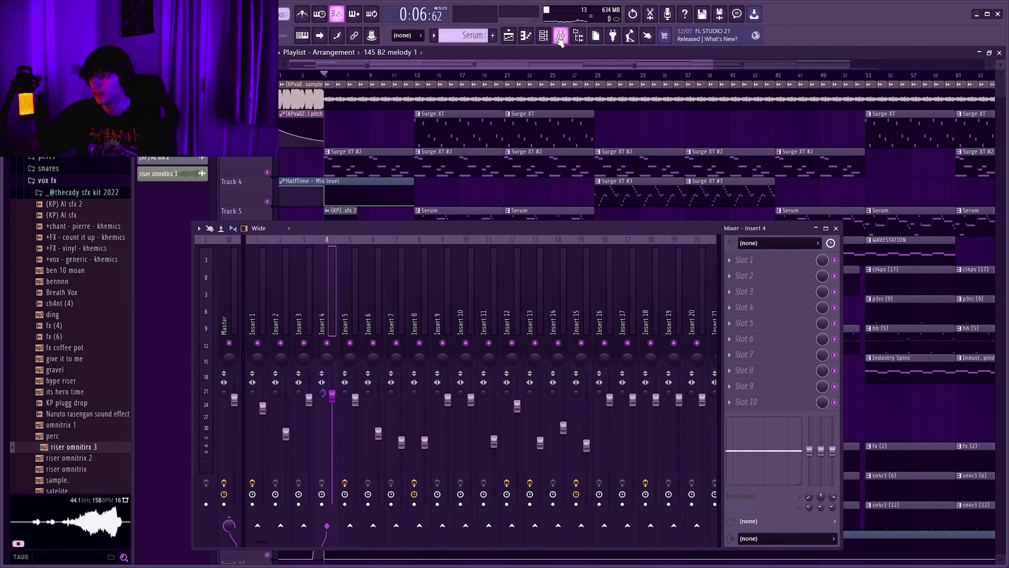
click(266, 302)
click(763, 262)
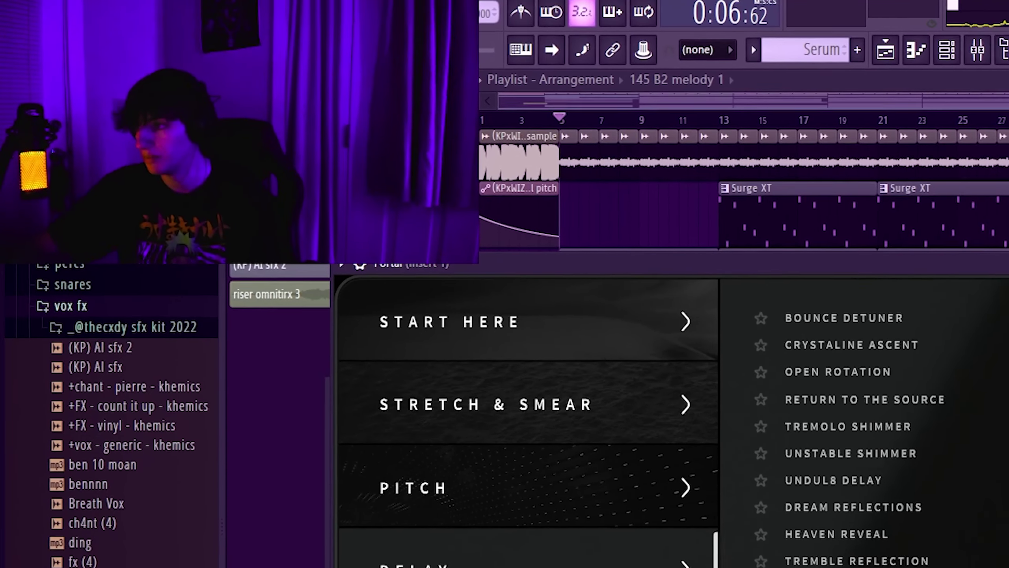
click(495, 509)
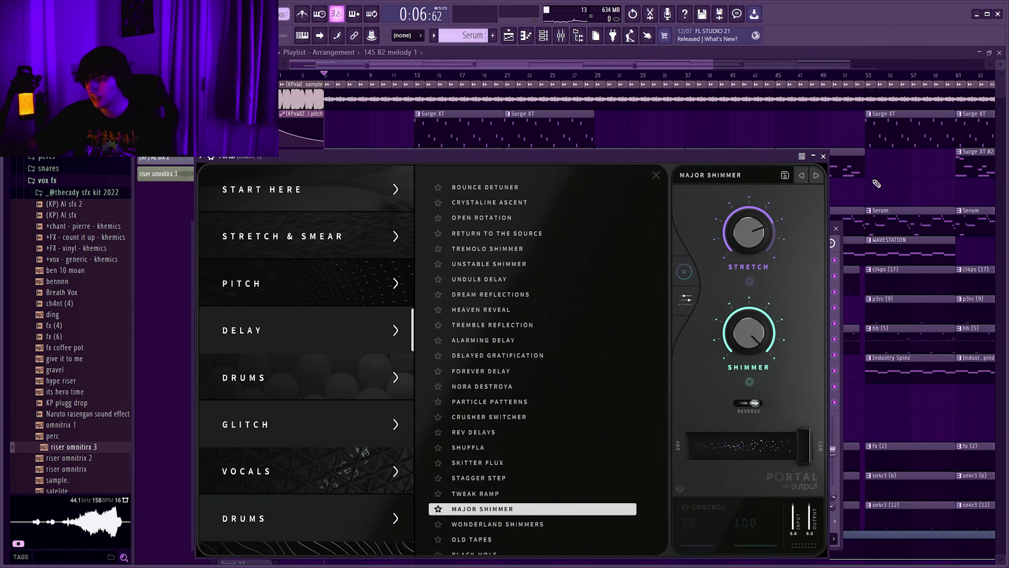
click(824, 156)
Start playback of the melody 1 arrangement.
scroll(354, 86, up, 5)
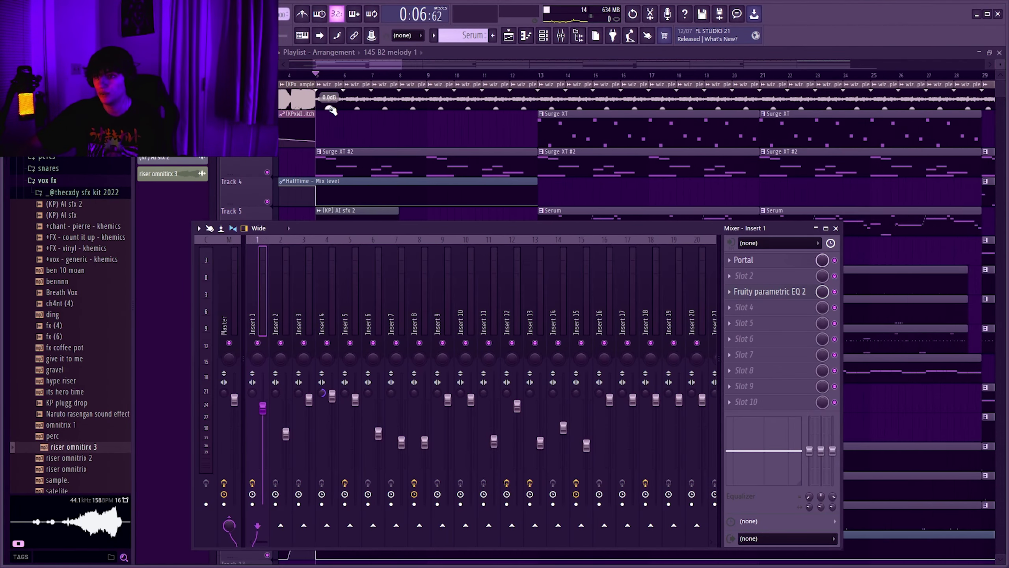
scroll(311, 79, down, 4)
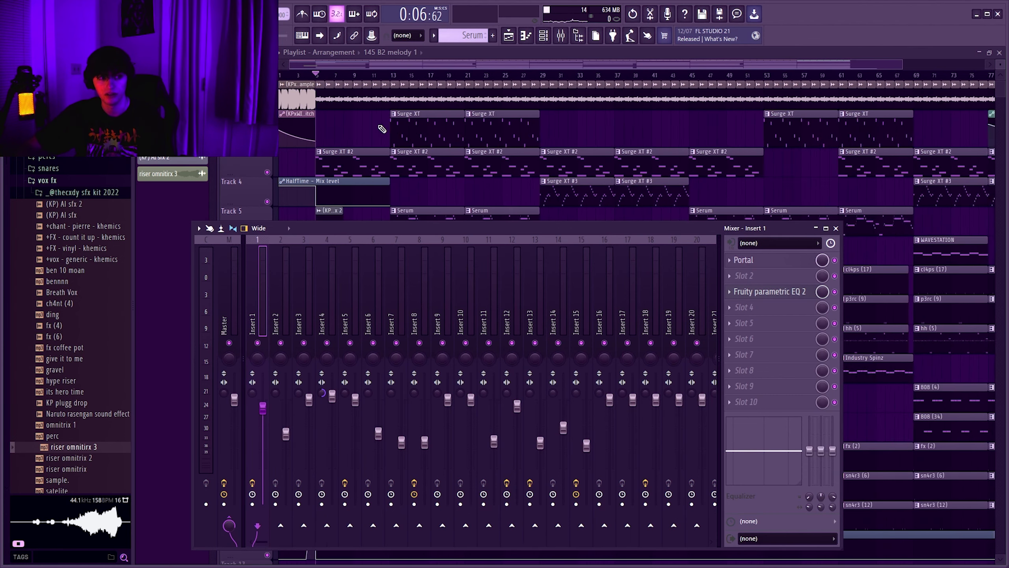
key(F9)
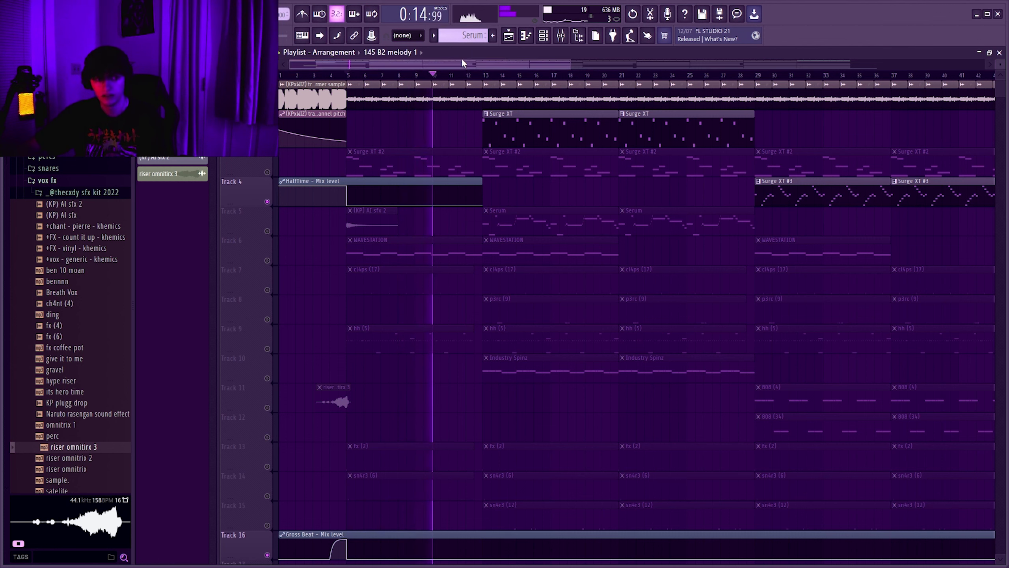
key(space)
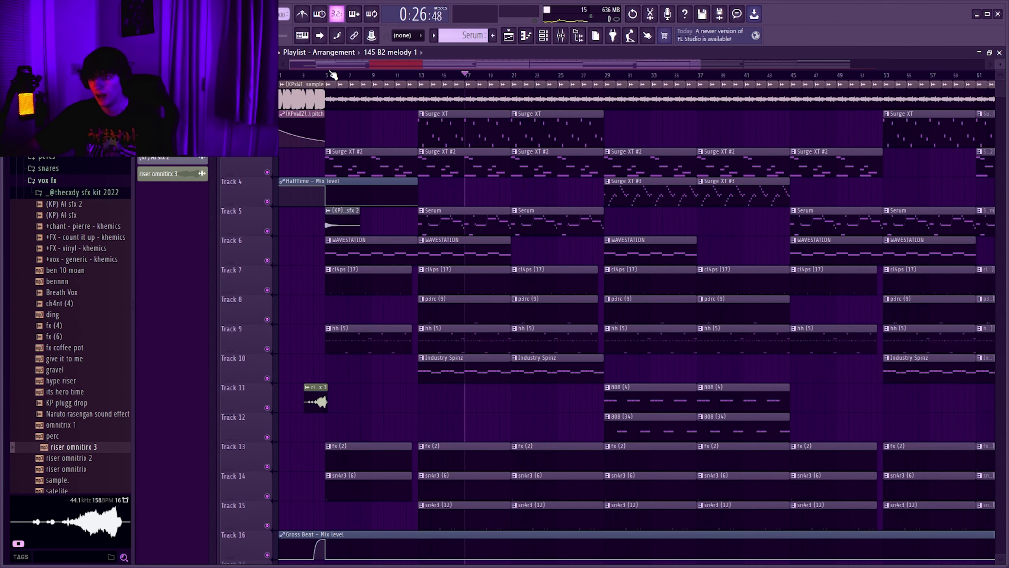
key(space)
scroll(336, 63, up, 5)
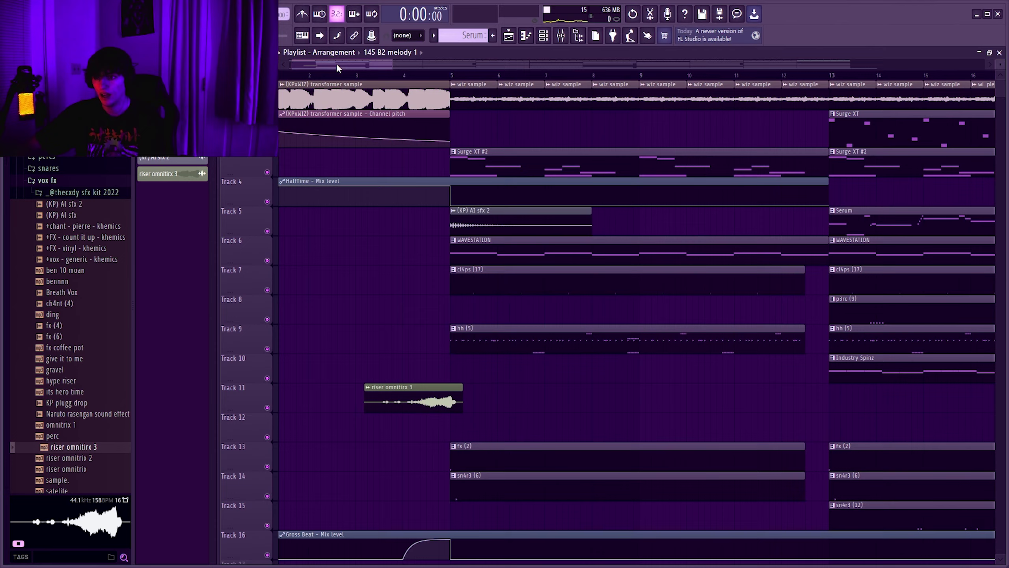
double_click(316, 84)
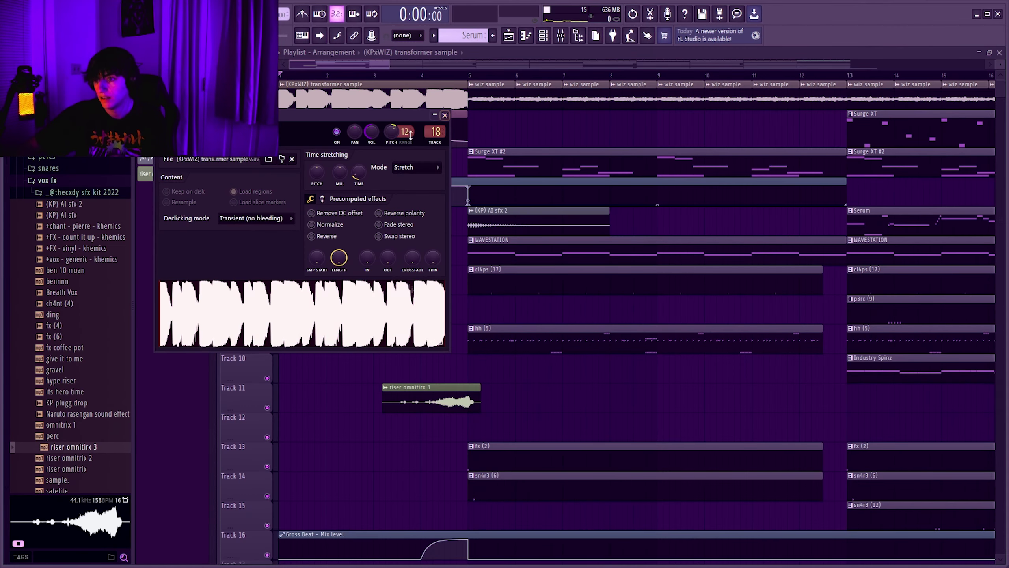
click(410, 99)
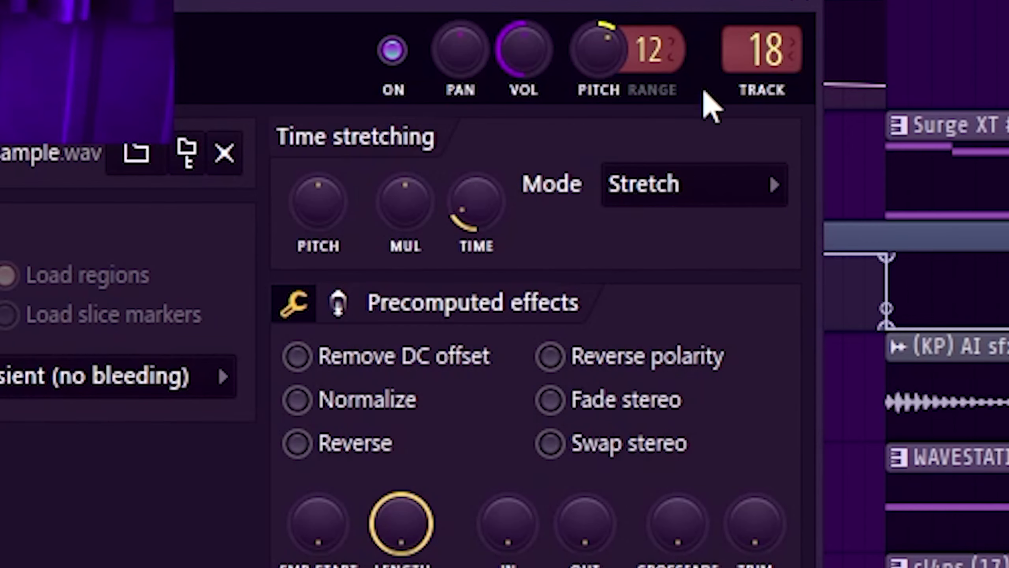
right_click(398, 136)
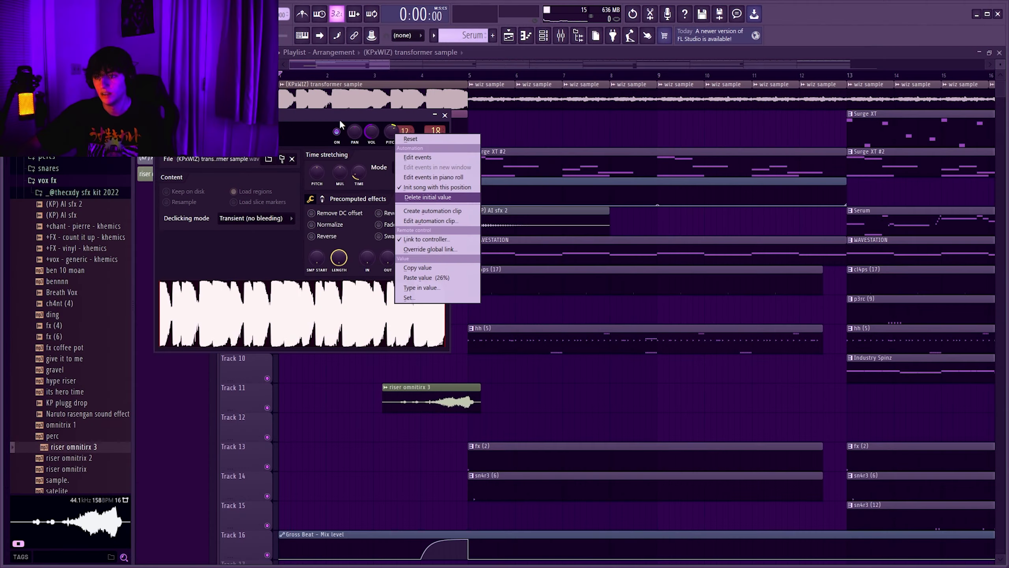
click(431, 116)
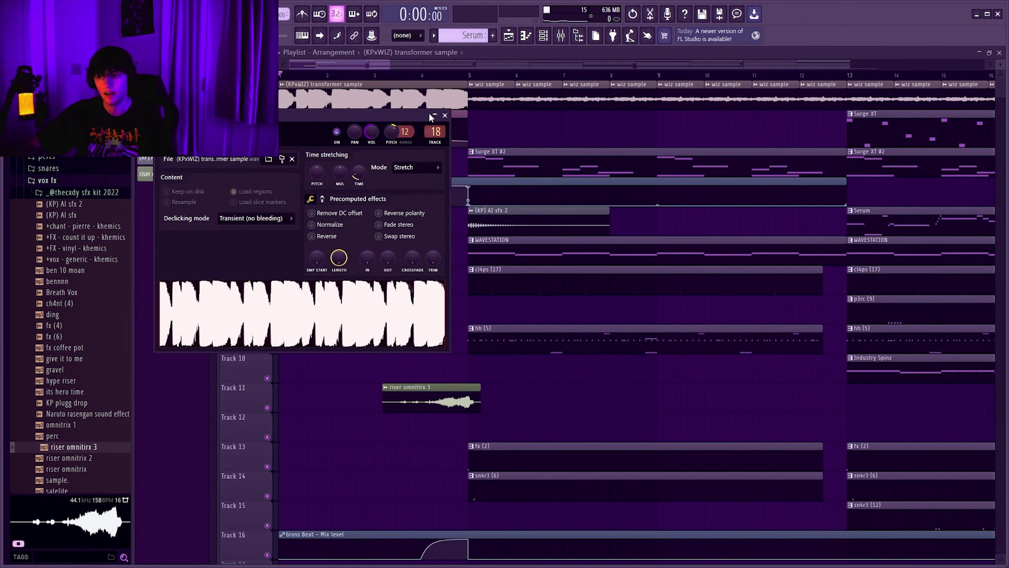
click(445, 115)
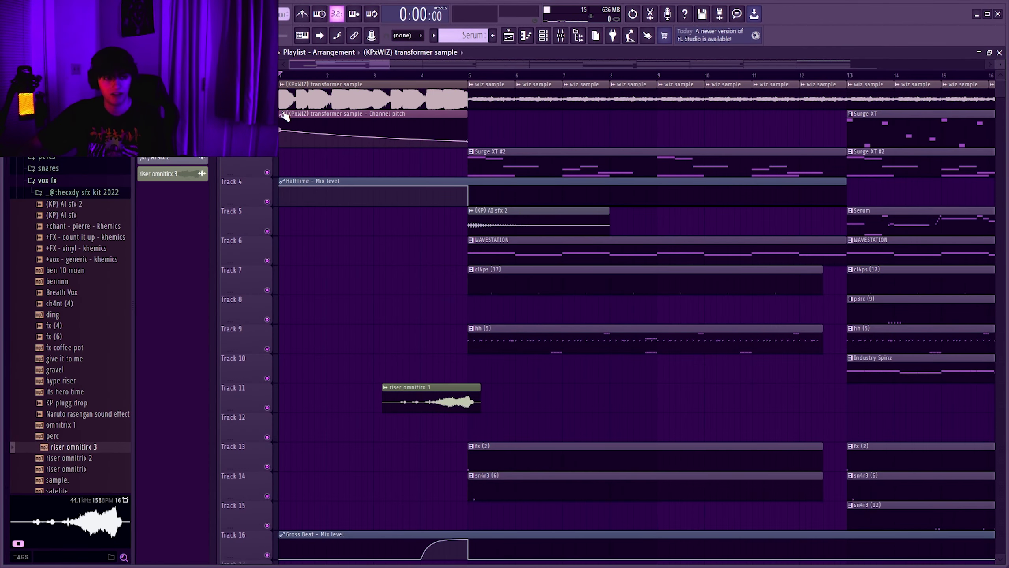
Play the riser intro from the start, then stop and rewind.
key(space)
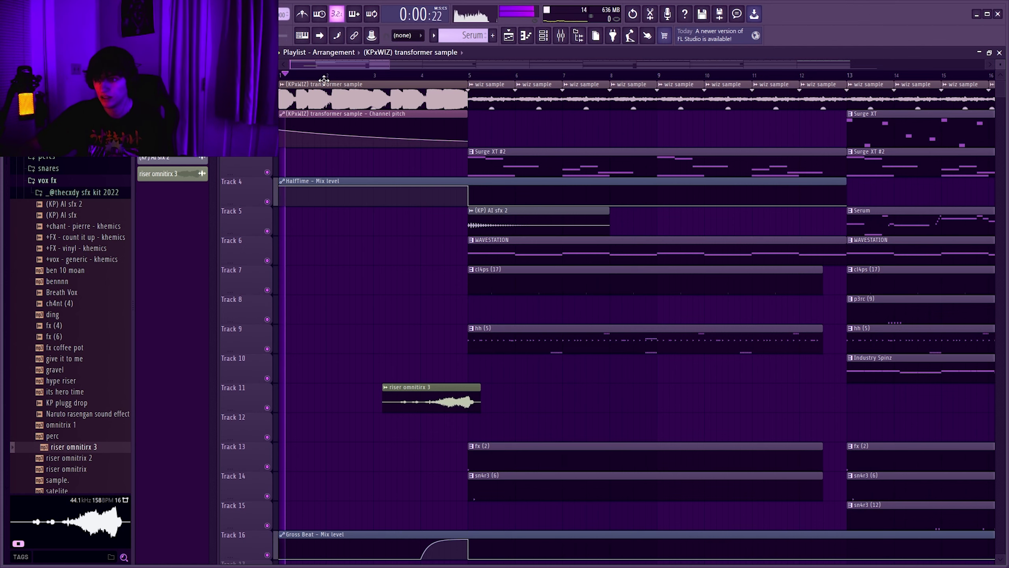
ctrl+scroll(310, 285, down, 3)
scroll(306, 282, down, 2)
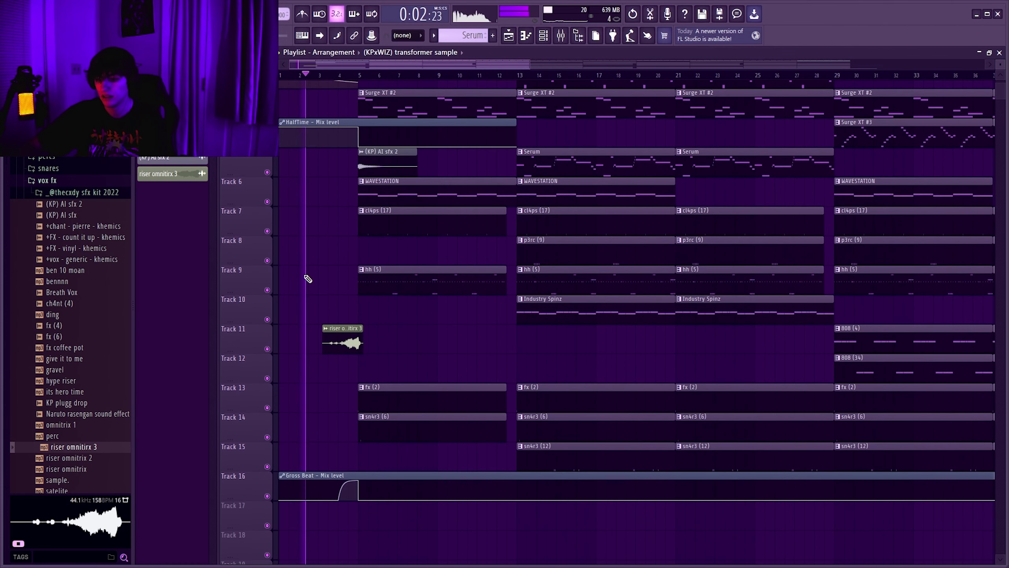
scroll(308, 295, up, 2)
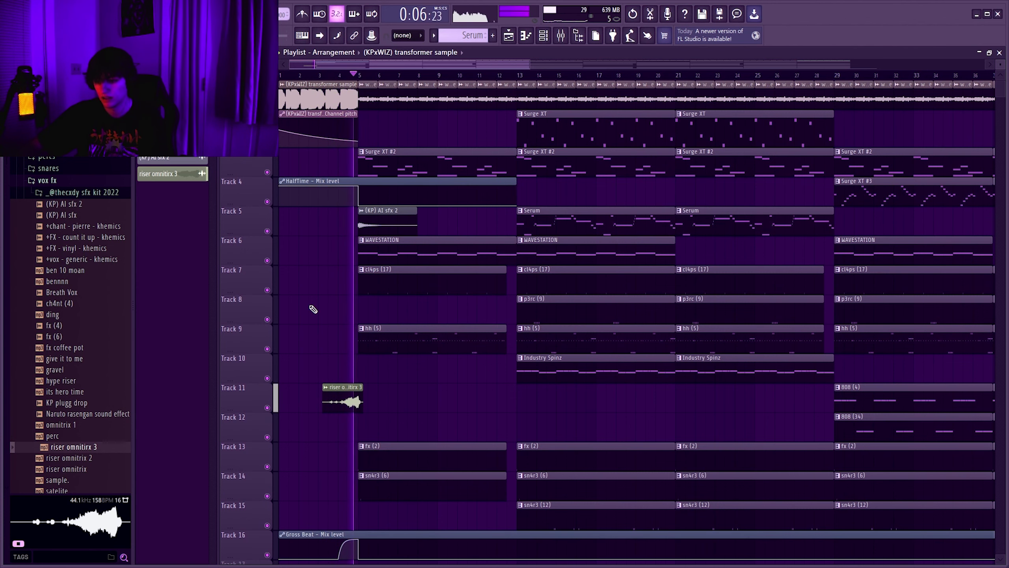
key(space)
ctrl+scroll(334, 192, up, 2)
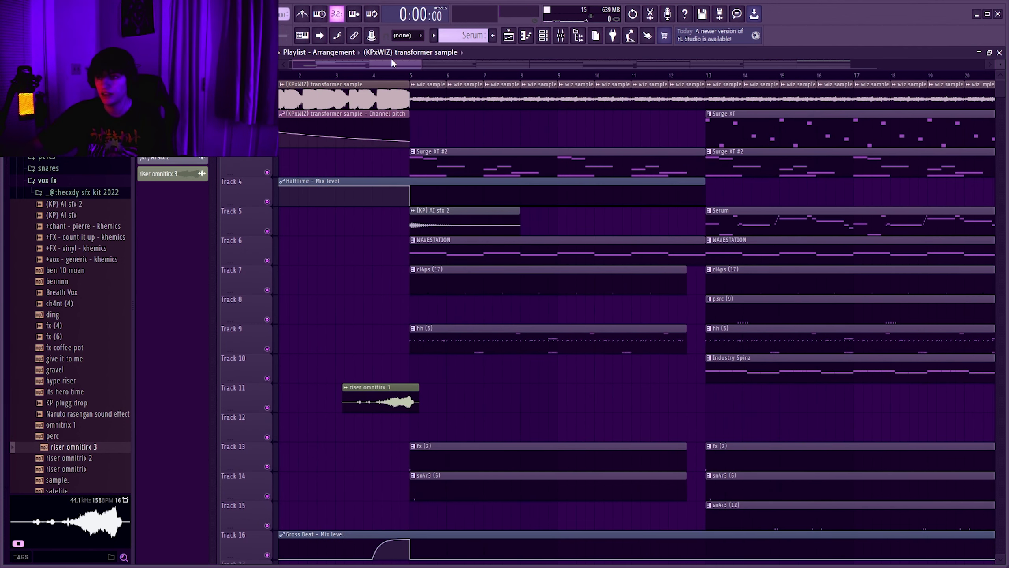
Dismiss the HalfTime and Mixer windows and the riser omnitirx 3 Channel settings.
click(560, 36)
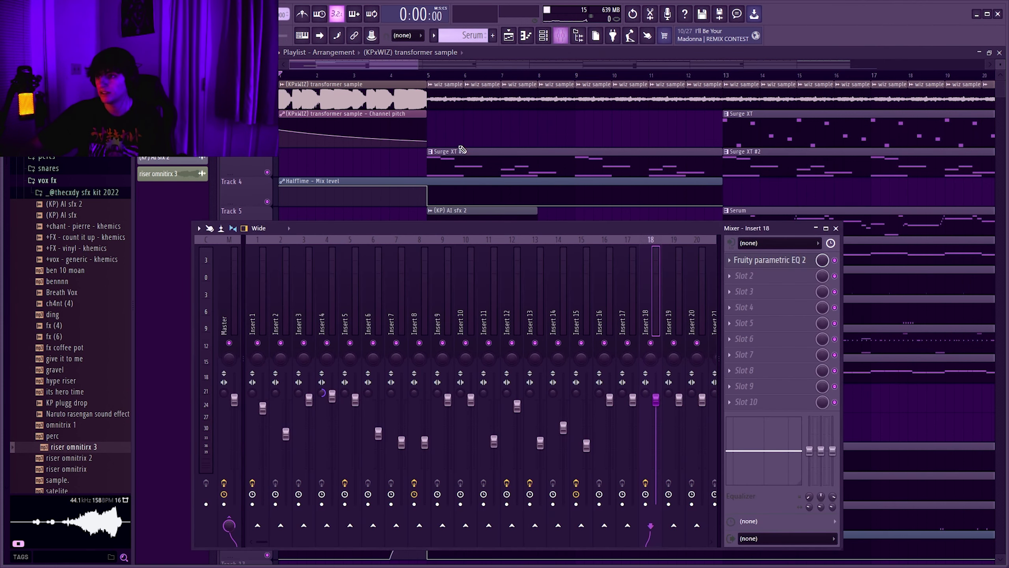
click(755, 291)
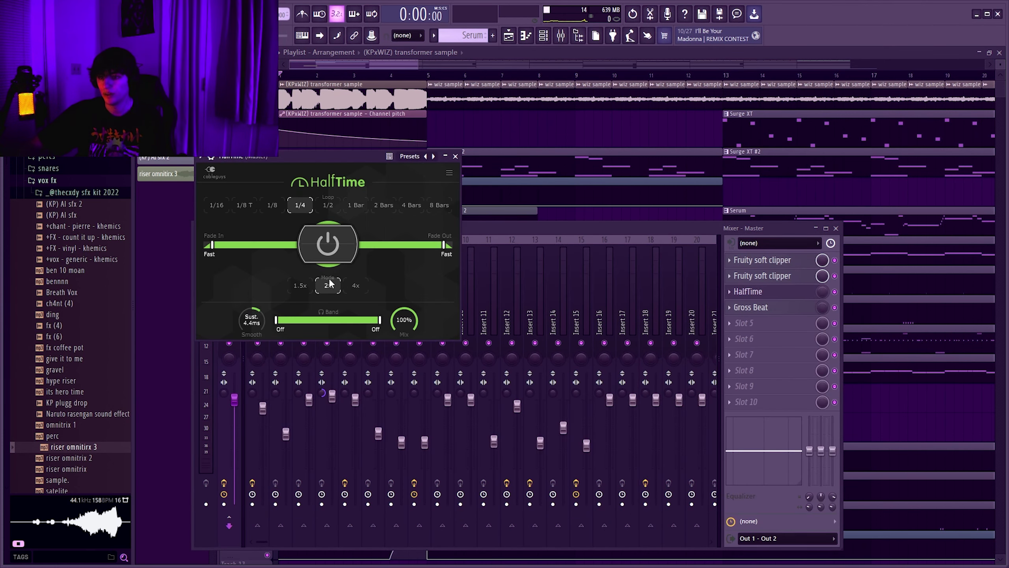
click(455, 156)
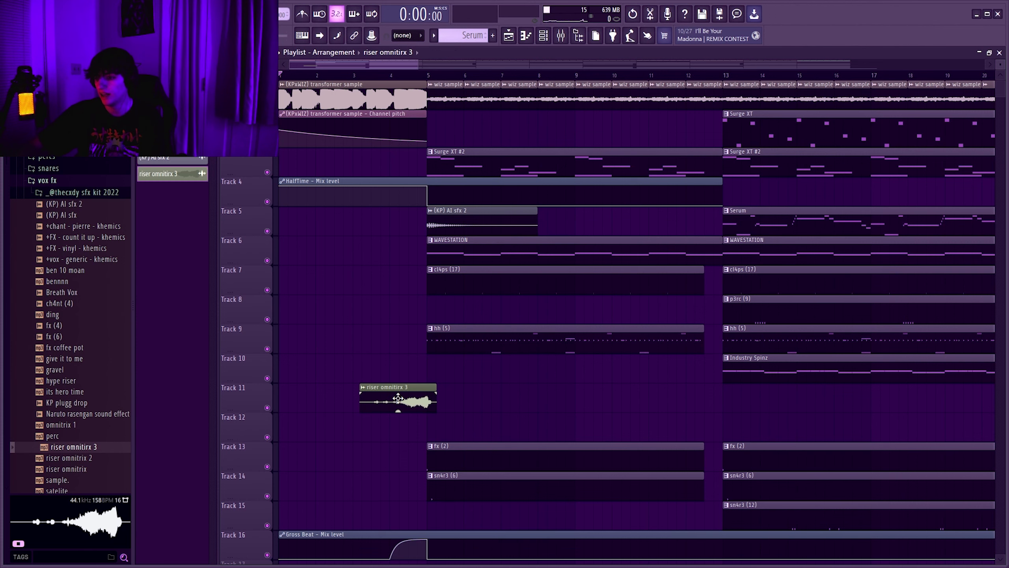
click(159, 173)
click(513, 183)
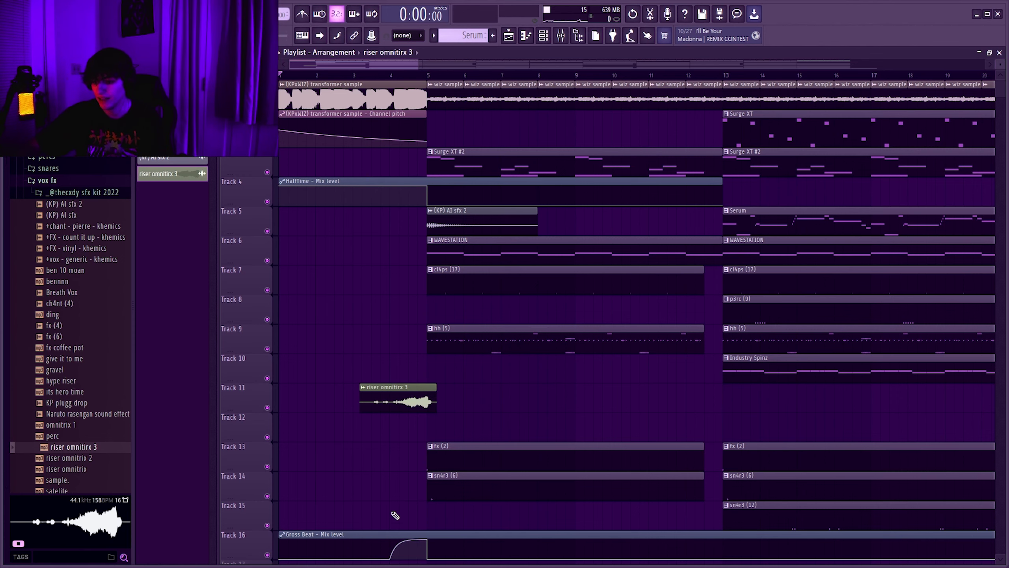
Switch the master's Gross Beat effect to the Momentary preset.
key(F9)
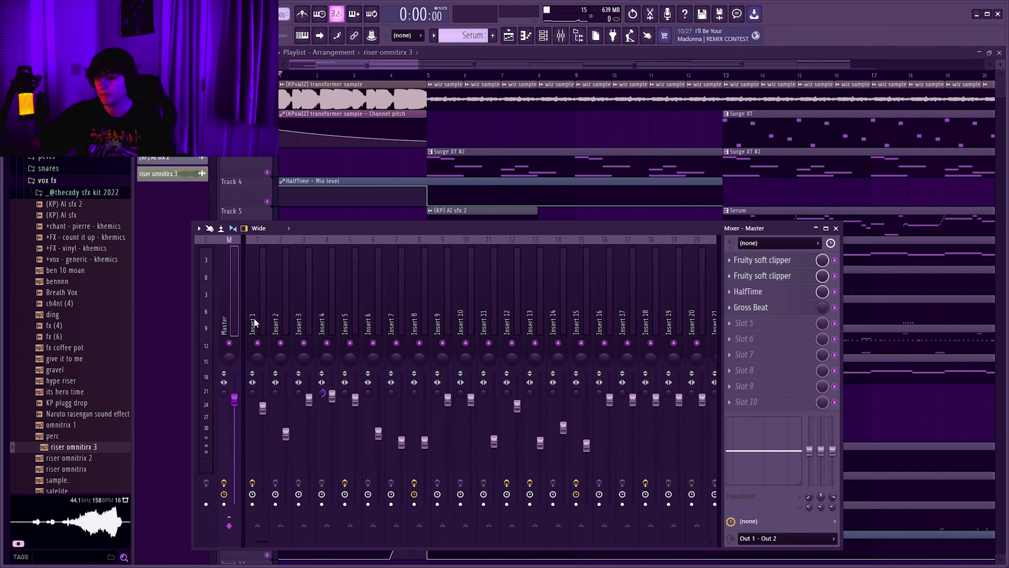
click(802, 308)
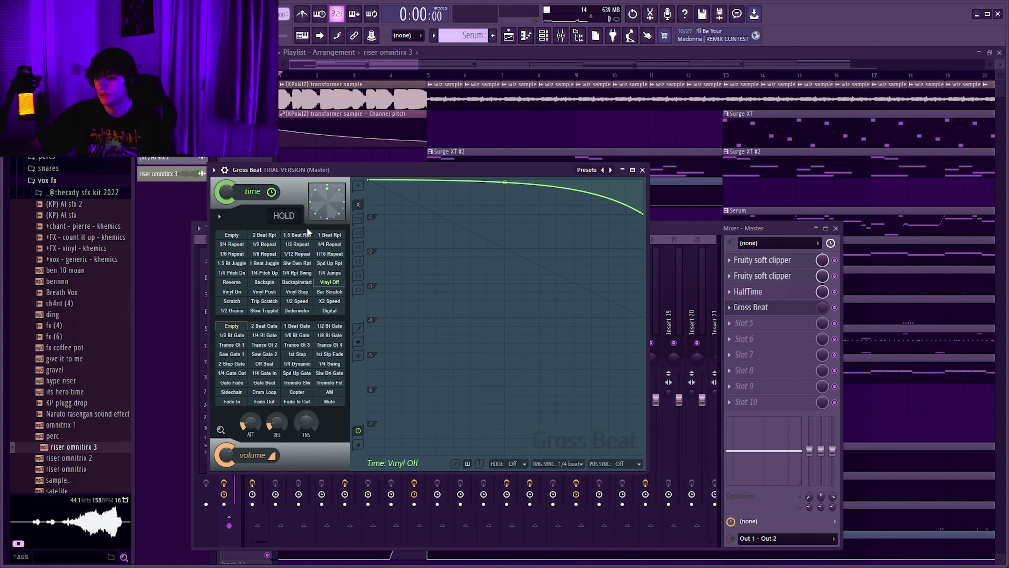
click(611, 172)
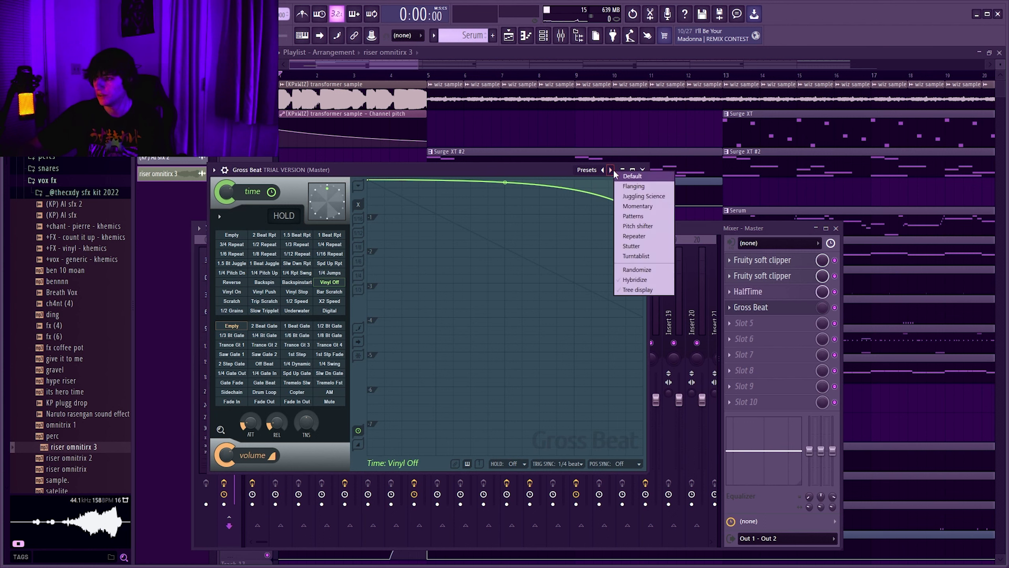
click(636, 206)
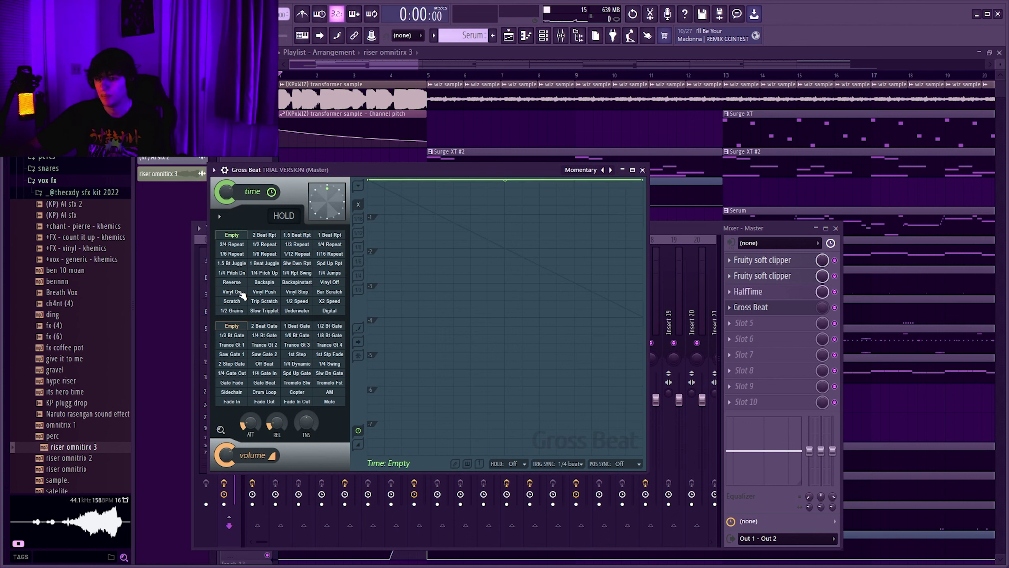
click(336, 283)
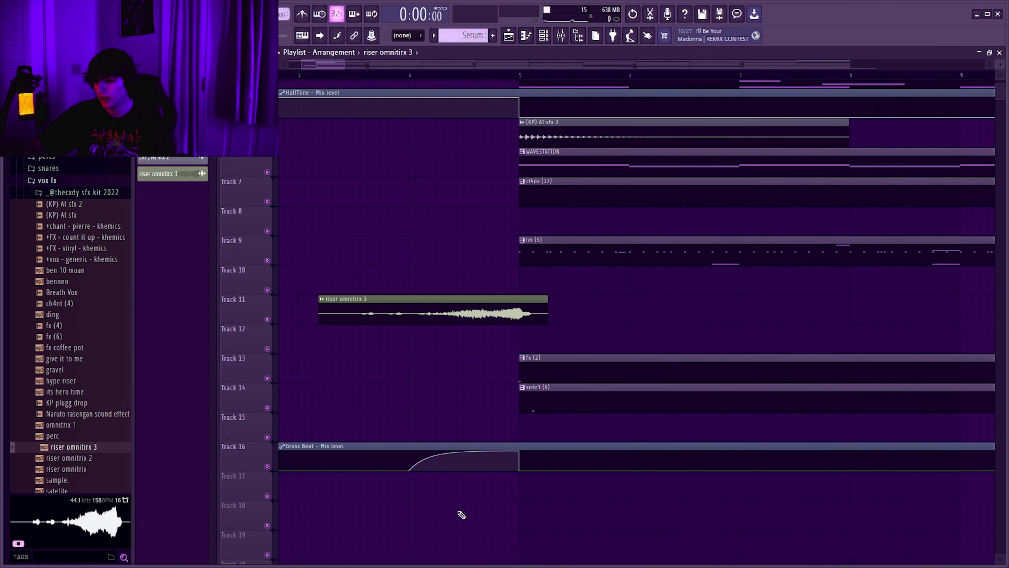
Play the riser intro from just before bar 4, then stop.
scroll(462, 497, down, 3)
click(403, 74)
key(space)
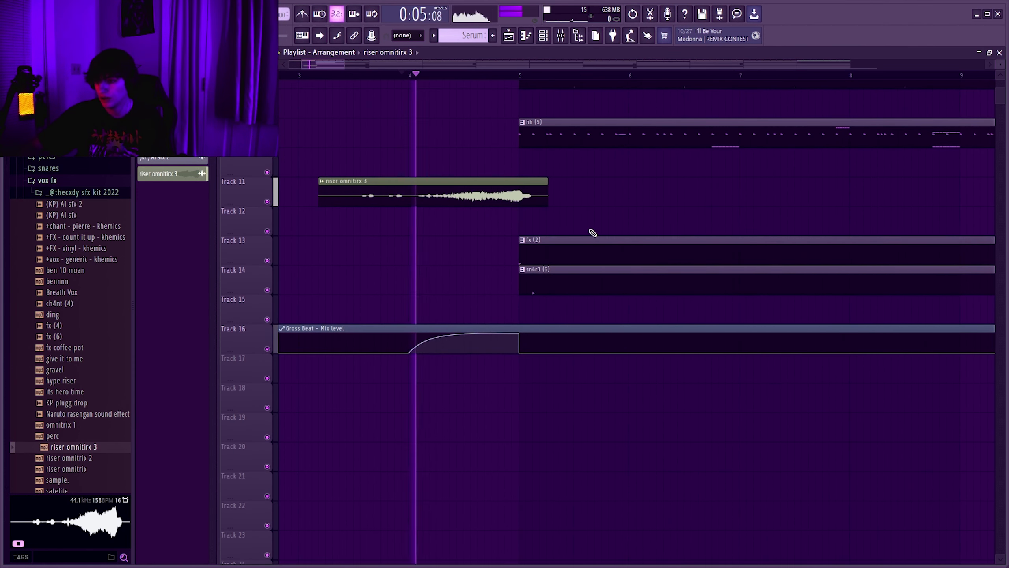
key(space)
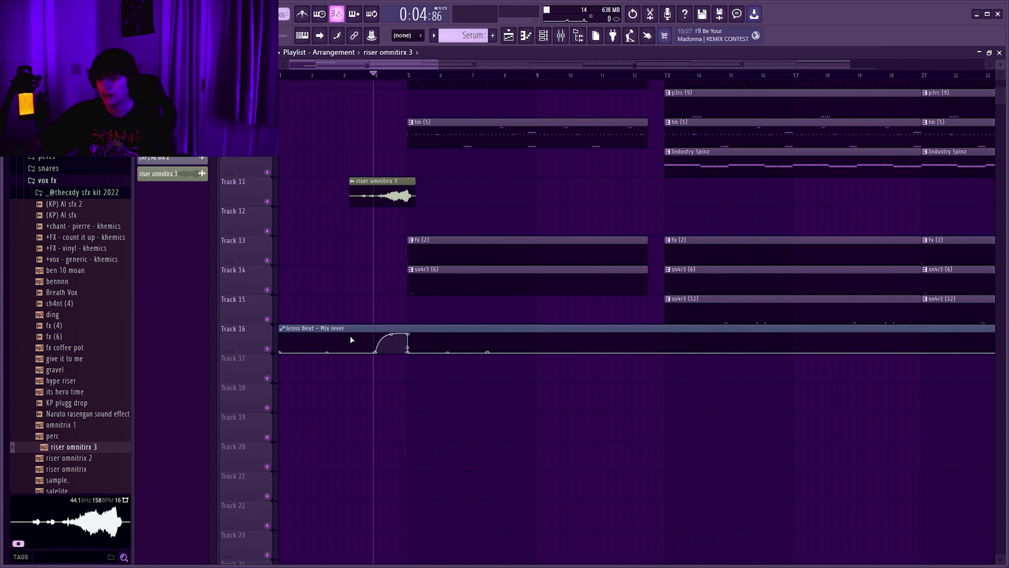
scroll(363, 341, up, 5)
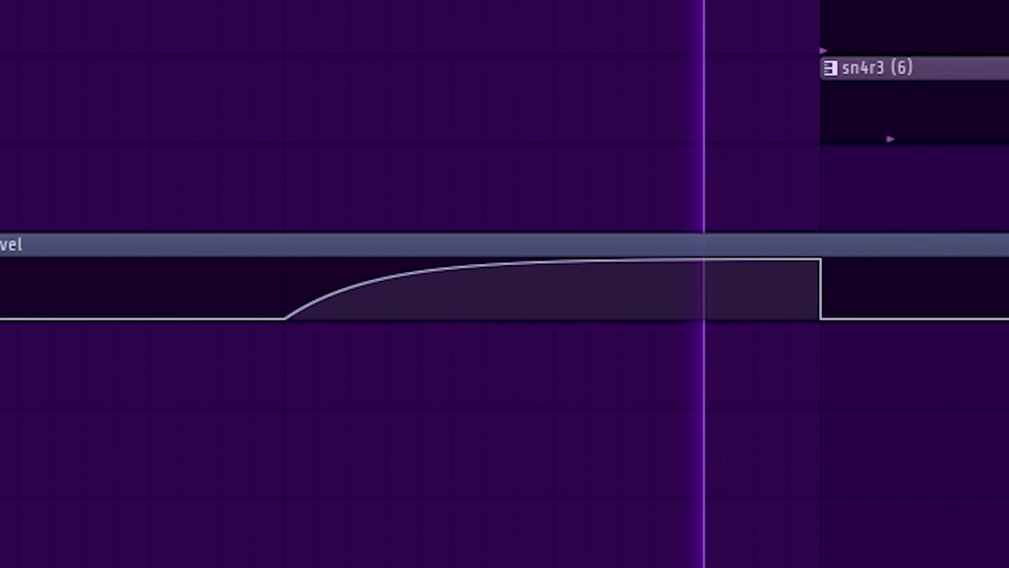
Solo Track 1, then unmute Tracks 2, 3 and 4.
scroll(397, 283, down, 4)
scroll(505, 278, down, 3)
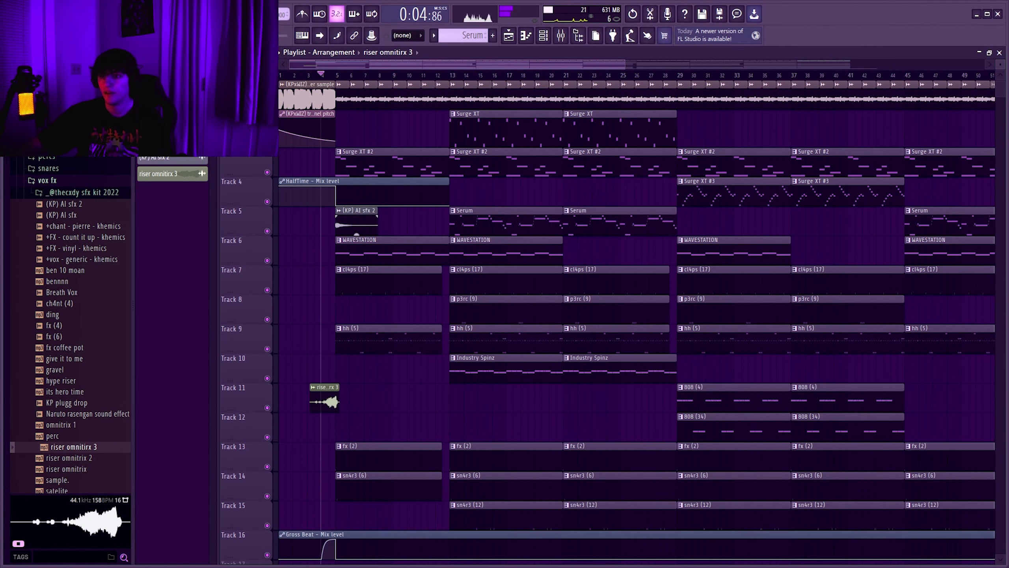
right_click(267, 104)
click(266, 143)
click(266, 172)
click(266, 202)
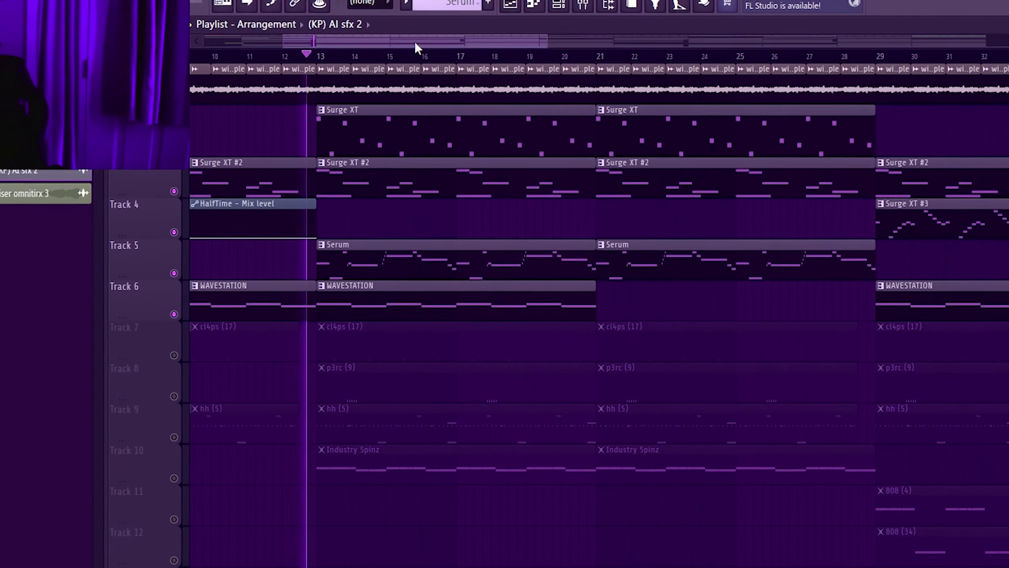
scroll(415, 47, down, 2)
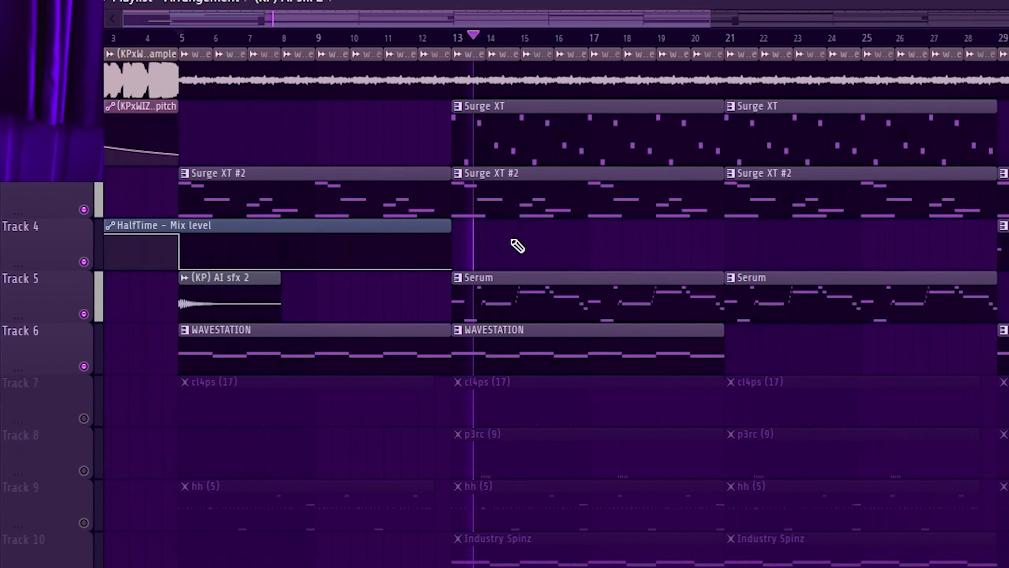
scroll(517, 246, down, 4)
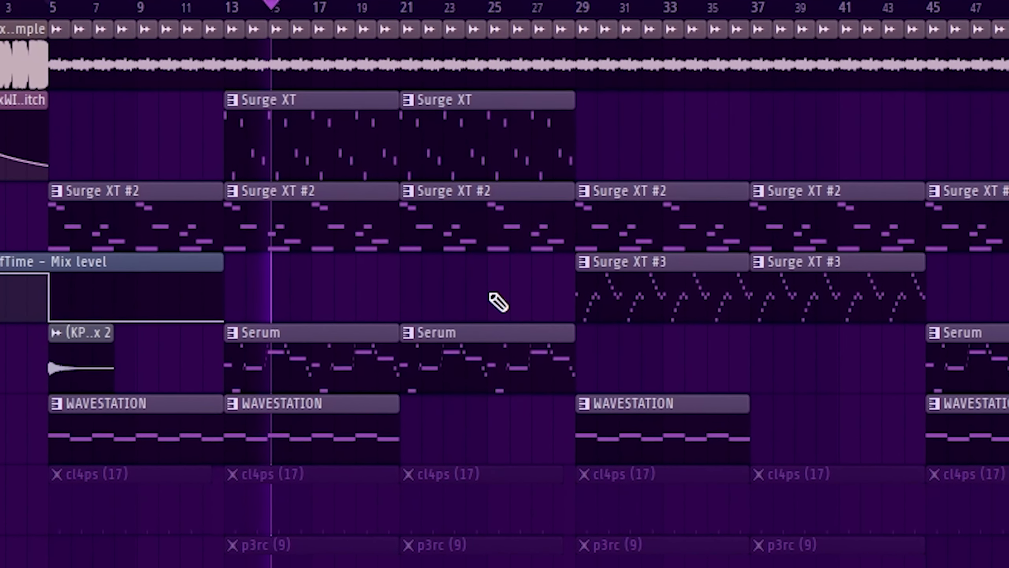
scroll(497, 296, down, 3)
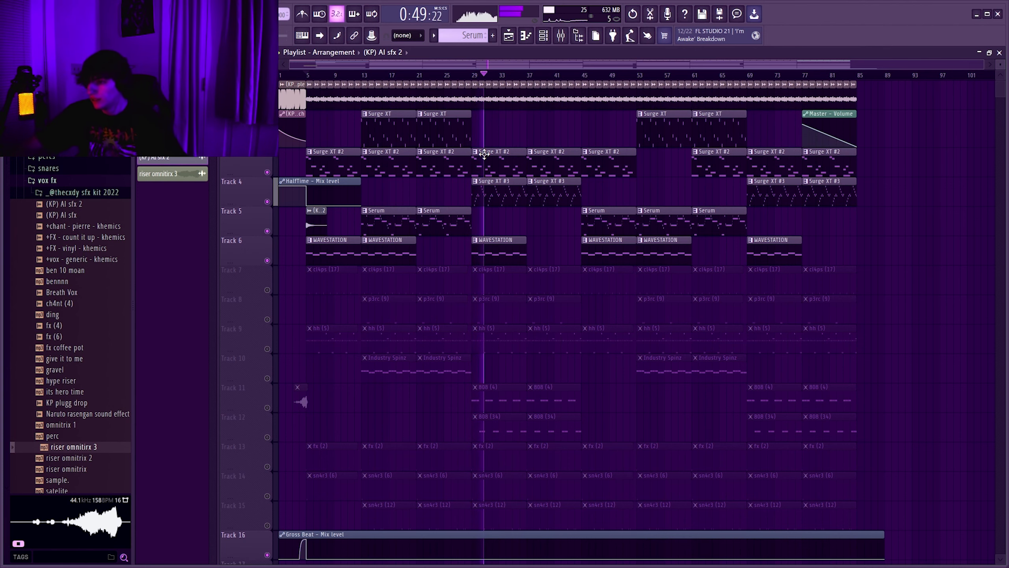
Inspect the Surge XT #3 melody notes and its Forever pluck patch, then stop playback.
double_click(503, 199)
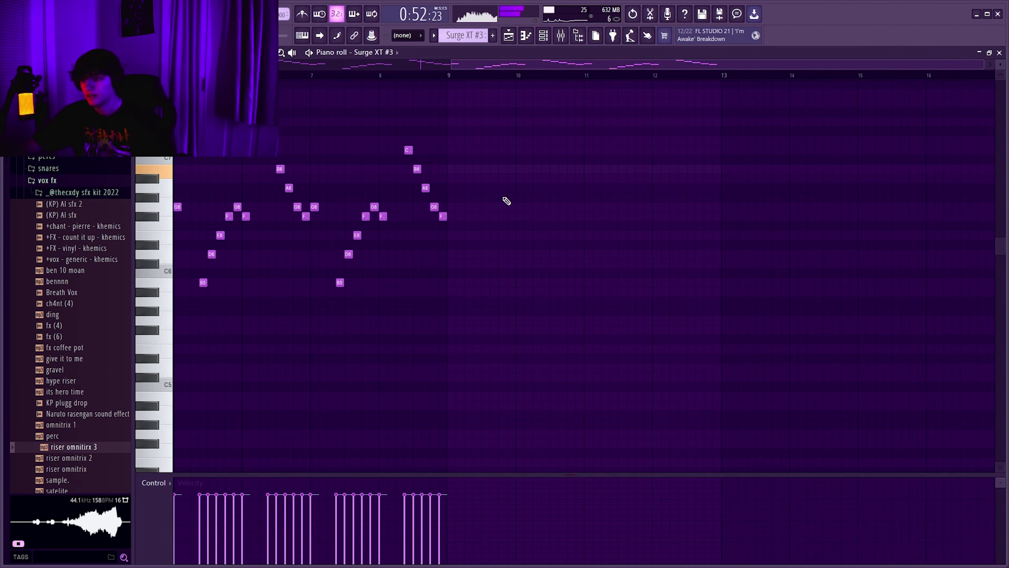
click(542, 39)
click(397, 140)
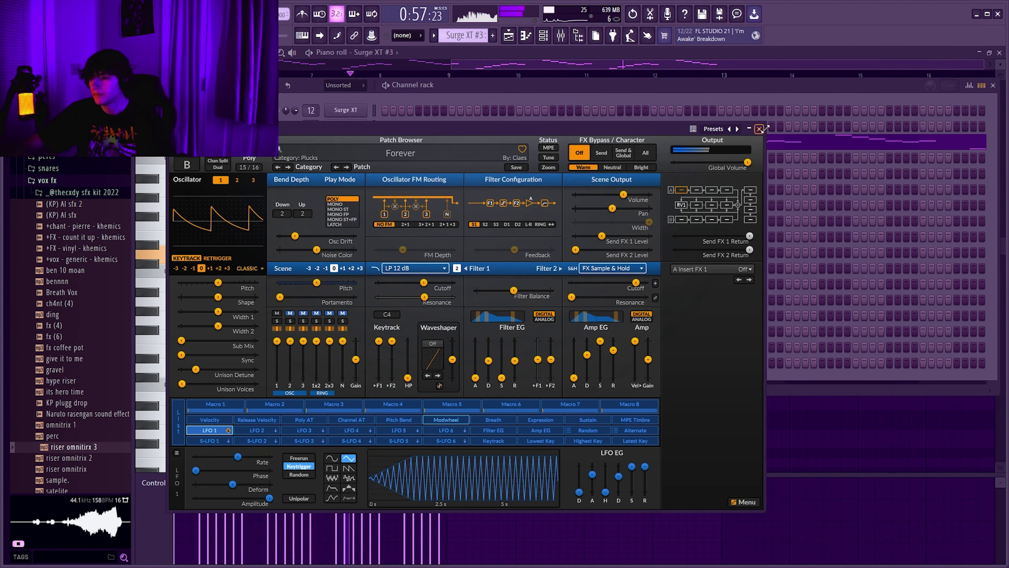
click(760, 128)
key(F5)
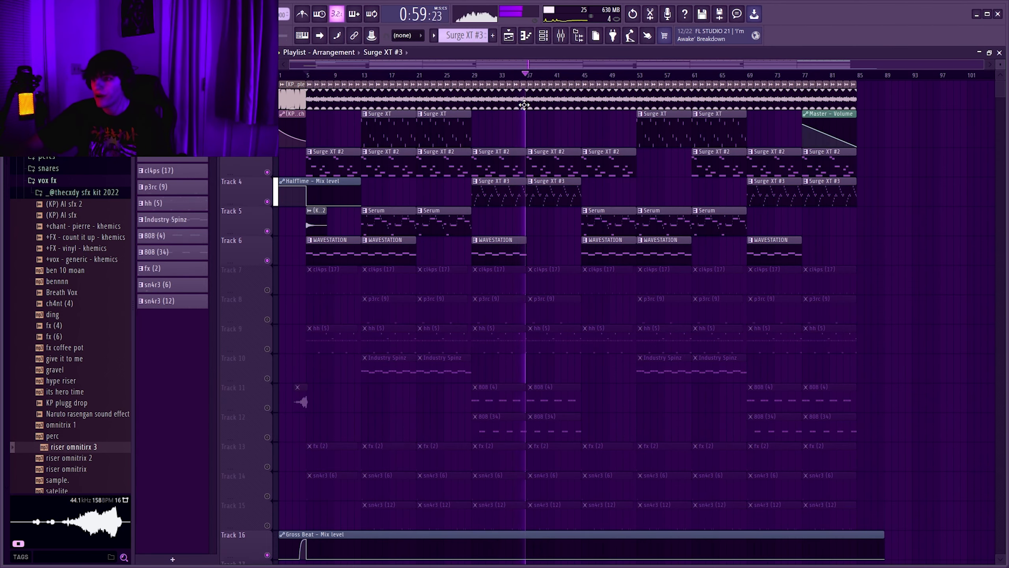
key(space)
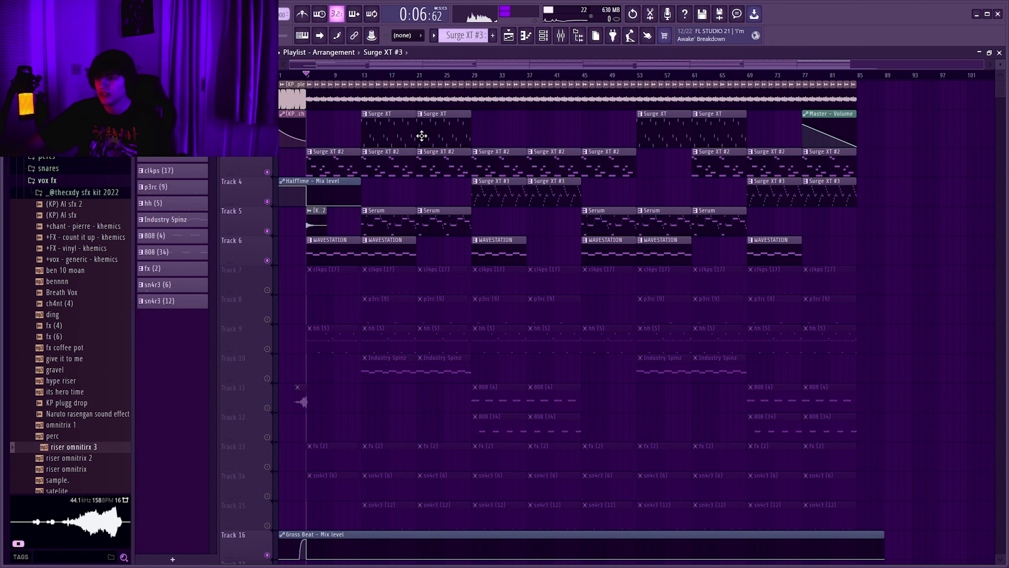
scroll(422, 135, up, 3)
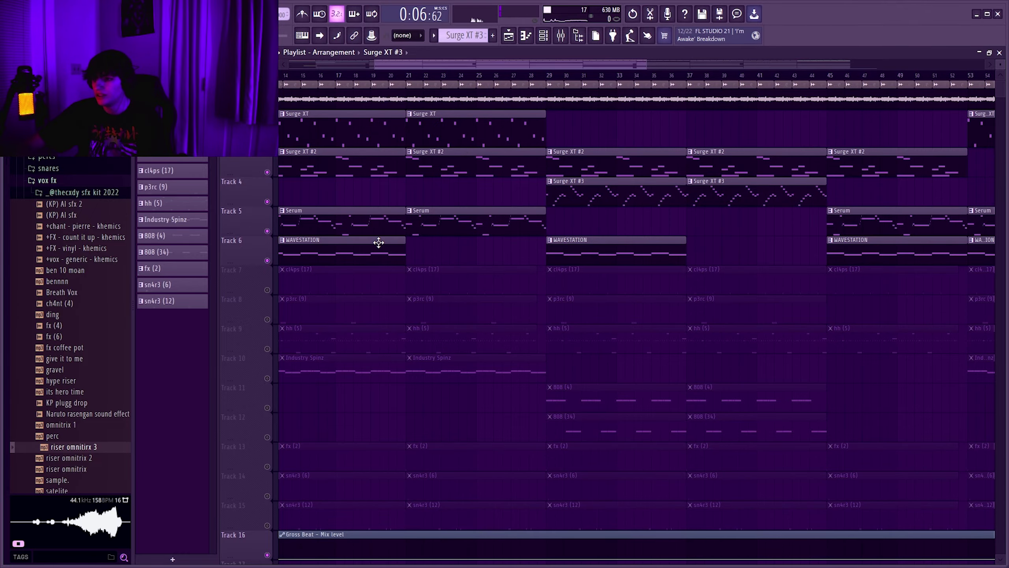
scroll(378, 243, down, 3)
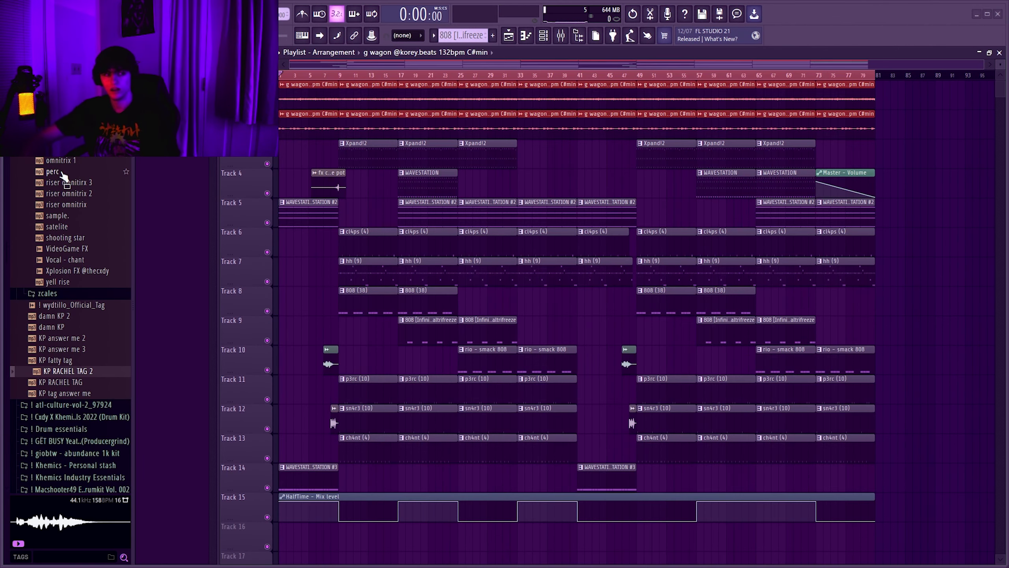
scroll(292, 91, up, 3)
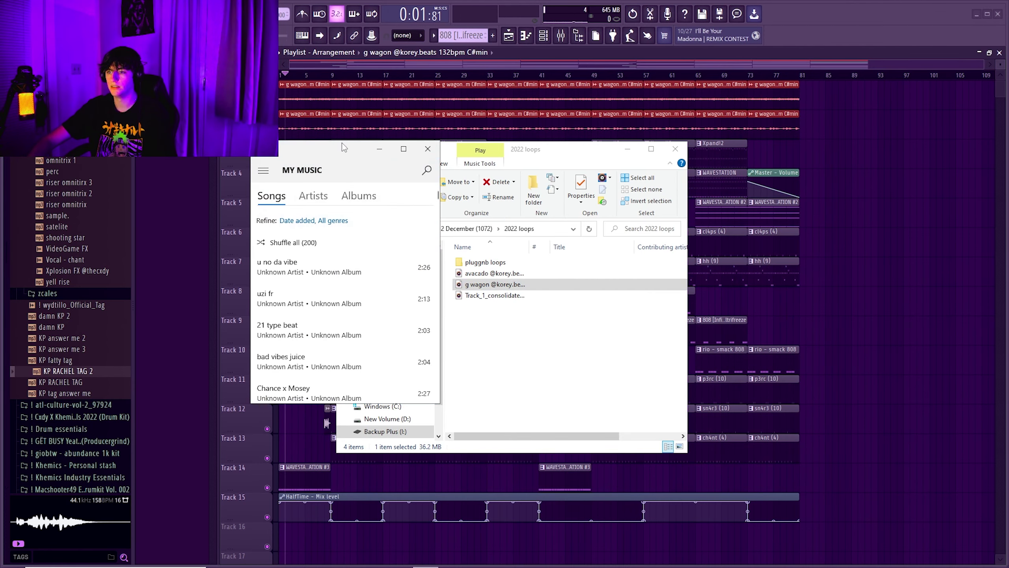
click(571, 338)
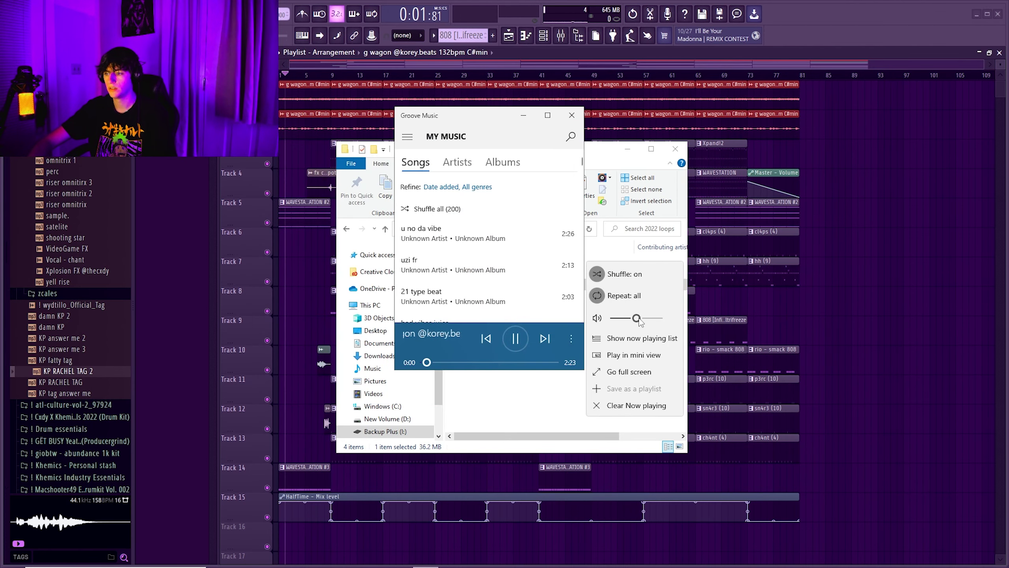
click(570, 341)
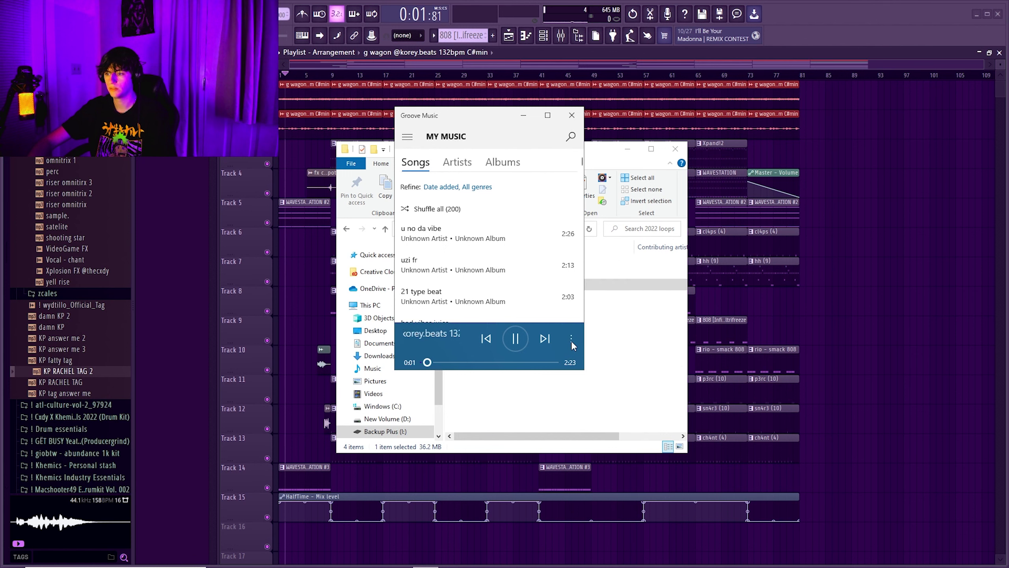
click(438, 362)
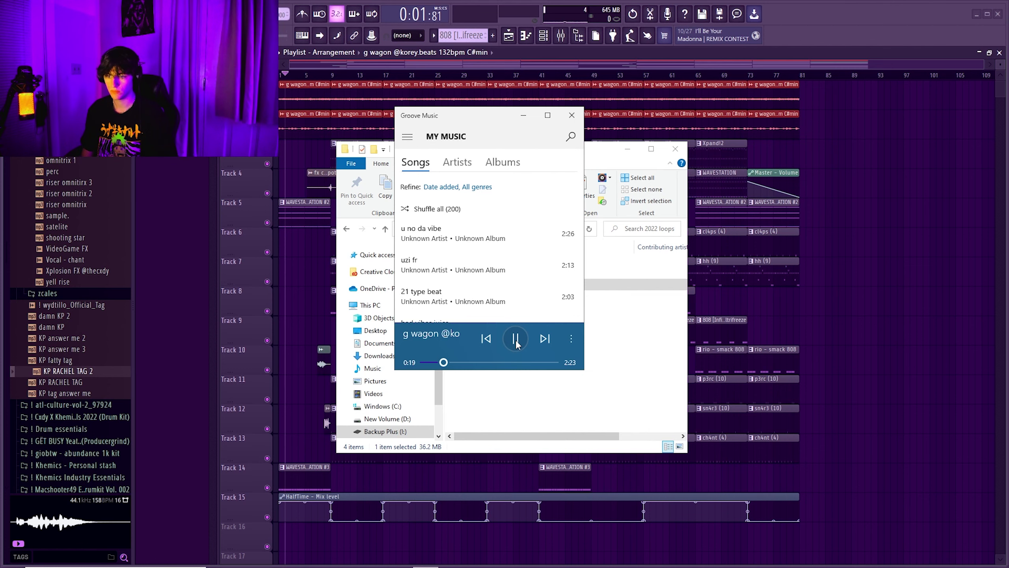
Review the WAVESTATION #3 and #2 clips' notes in the piano roll.
click(304, 85)
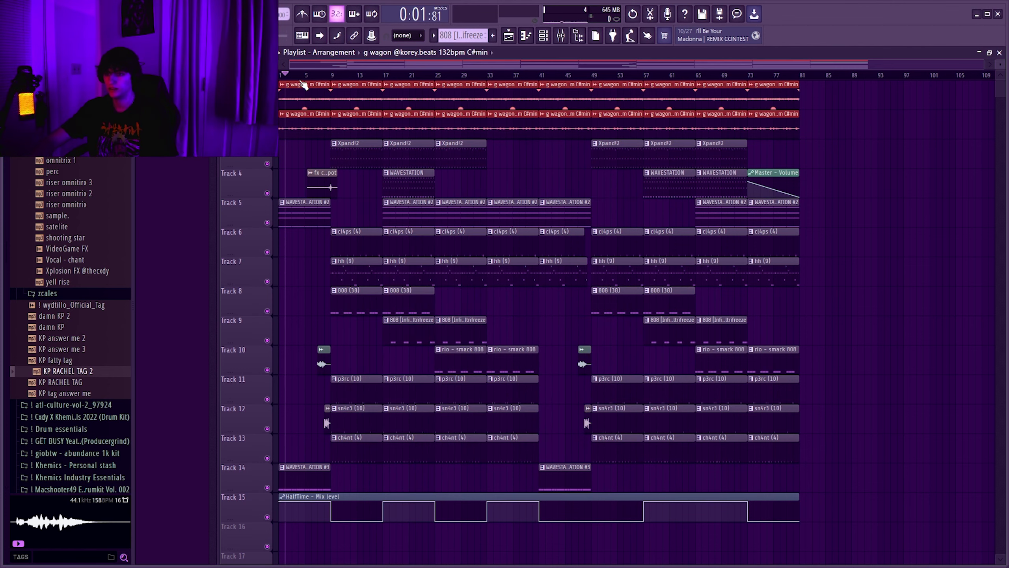
scroll(298, 216, up, 5)
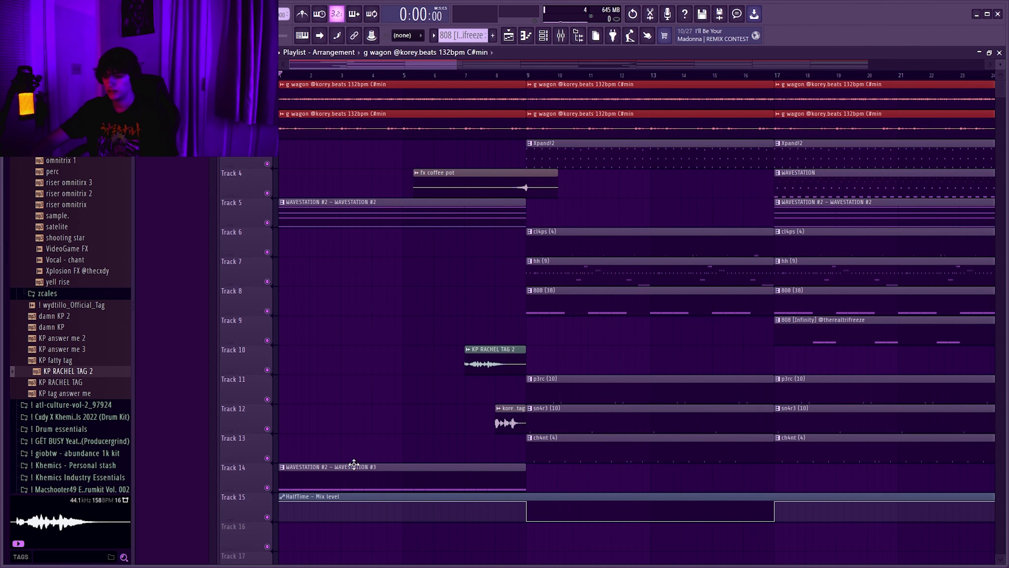
double_click(356, 485)
click(509, 35)
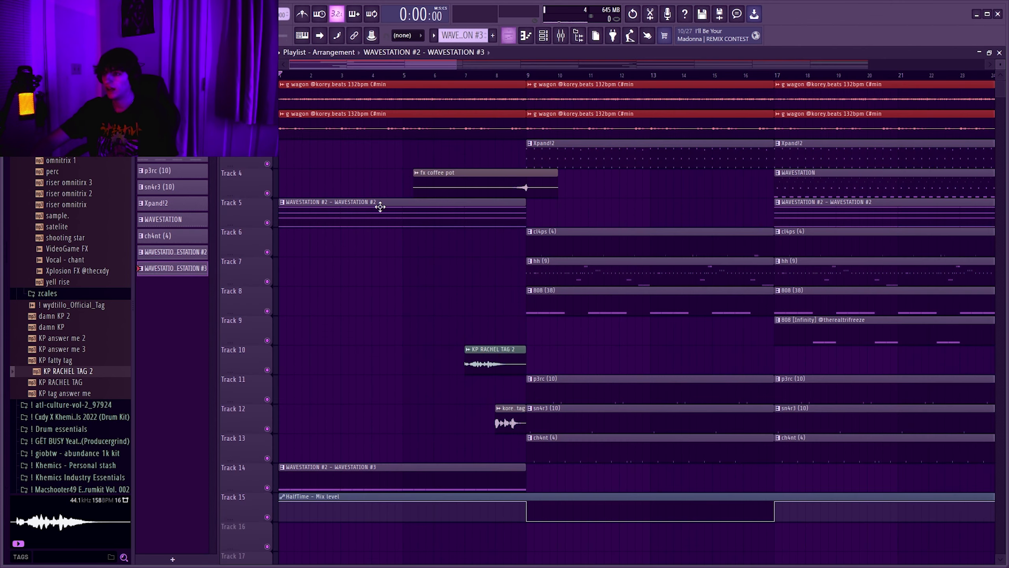
double_click(368, 210)
click(508, 36)
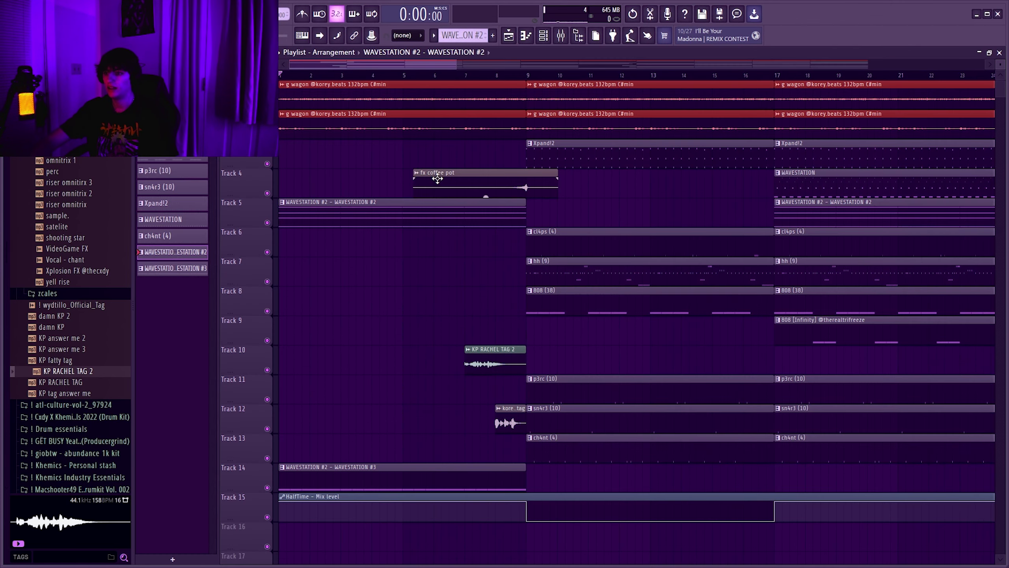
Check the Xpand!2 pattern notes and HalfTime settings, then stop playback.
scroll(502, 329, down, 2)
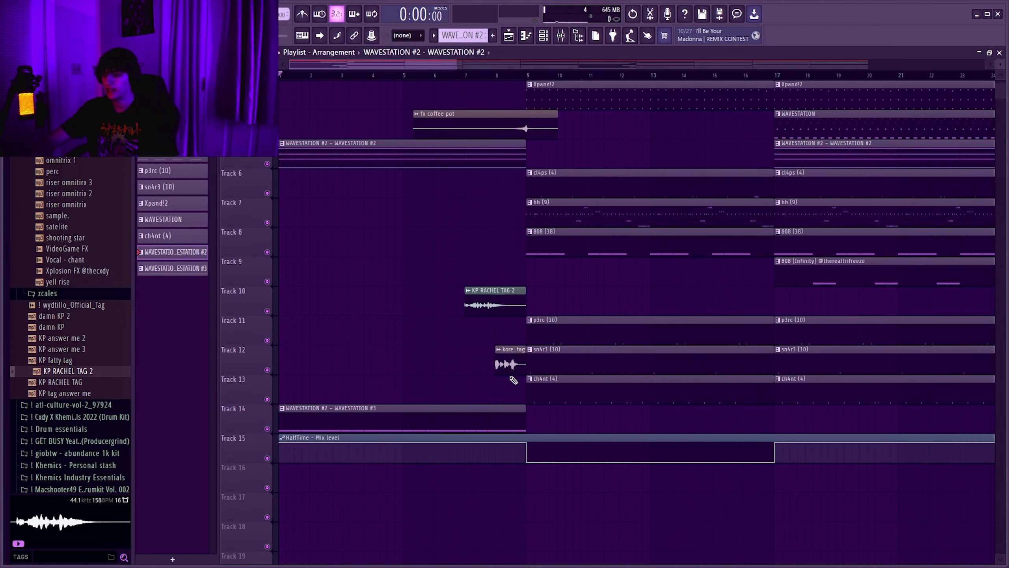
scroll(531, 336, up, 2)
double_click(489, 157)
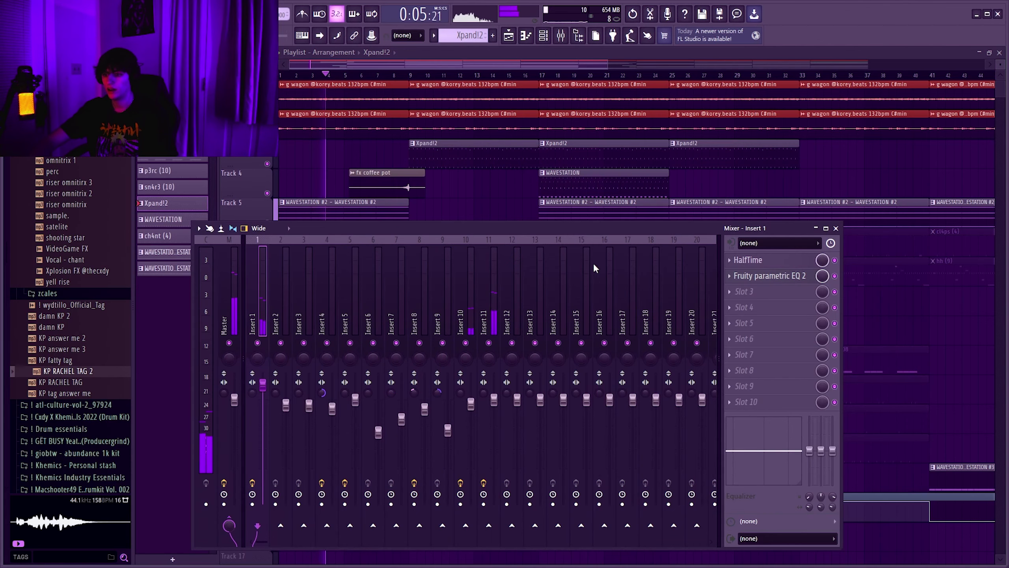
click(747, 259)
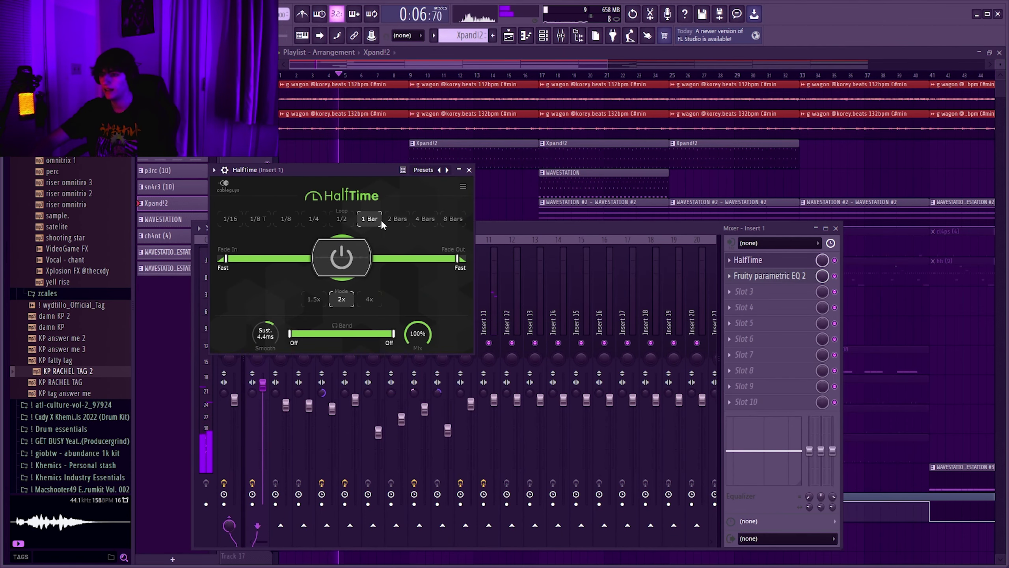
key(space)
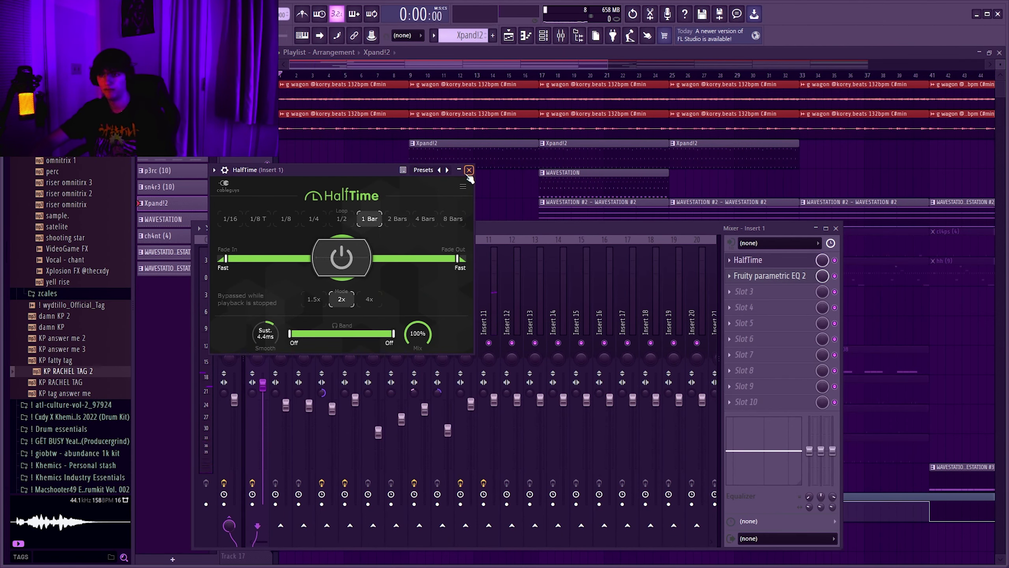
Close the HalfTime window and start playing the arrangement, zoomed out.
click(469, 170)
key(space)
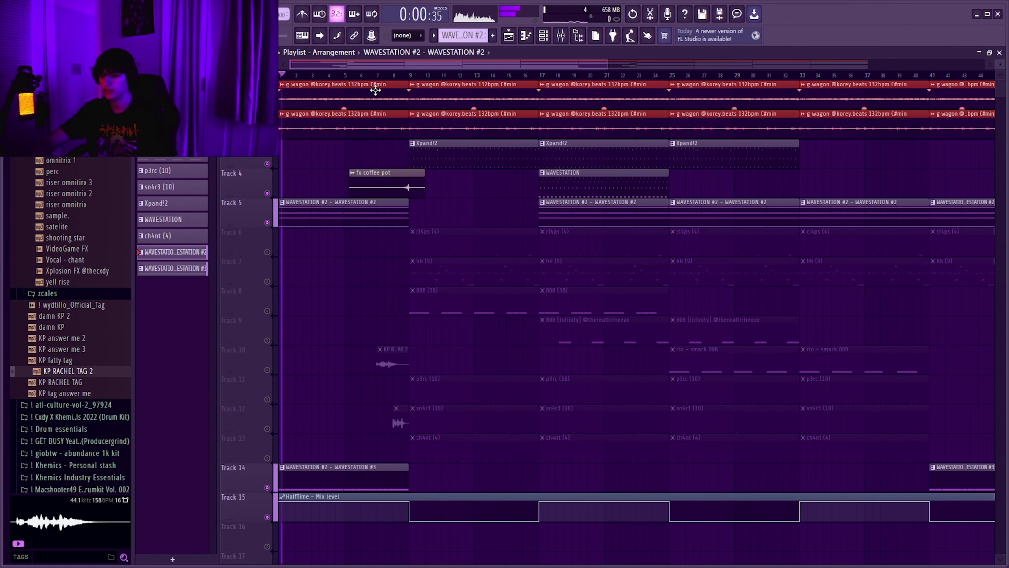
scroll(395, 64, down, 3)
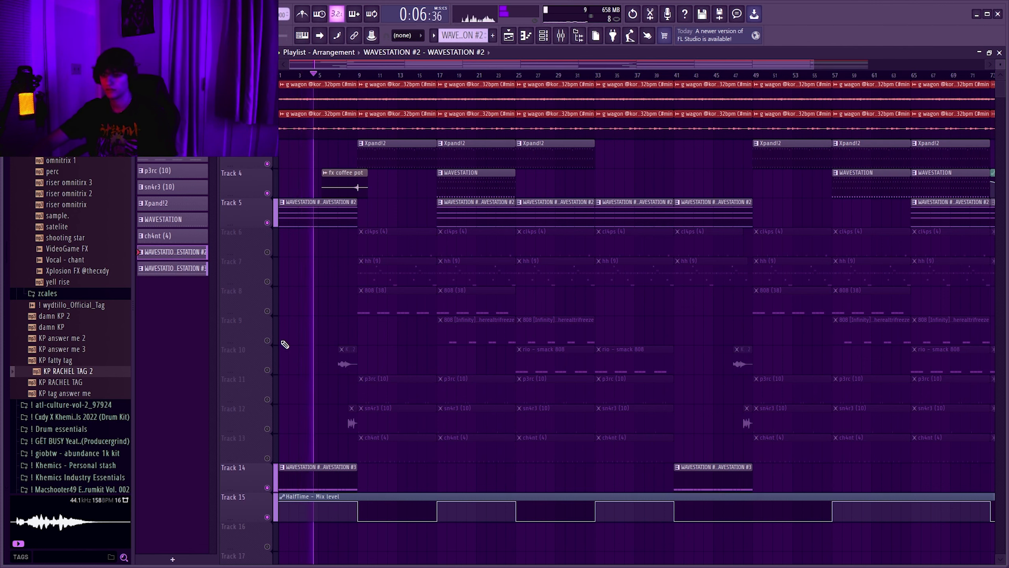
Briefly unmute Tracks 10 and 12 during playback, then mute both again.
click(267, 369)
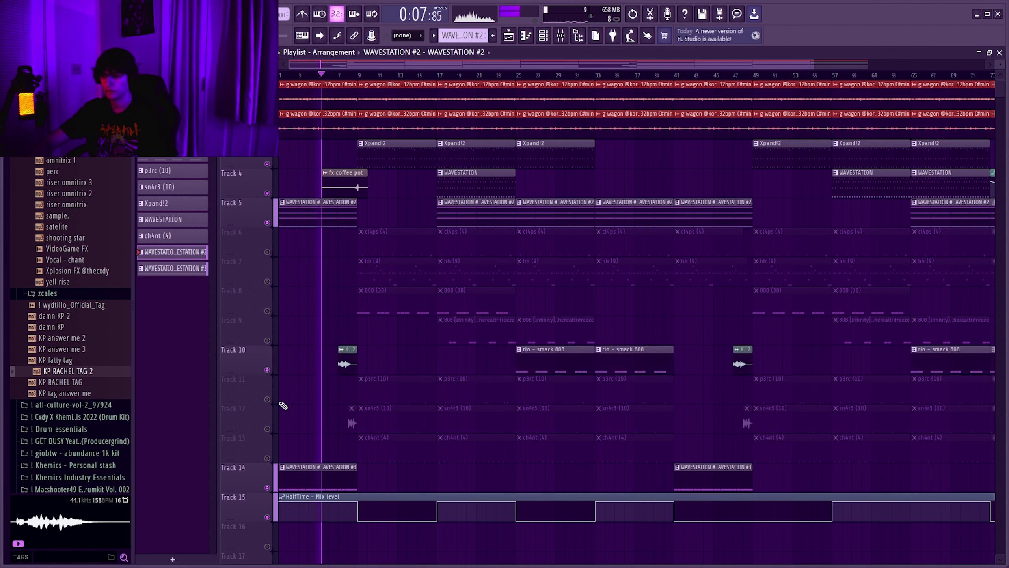
click(267, 429)
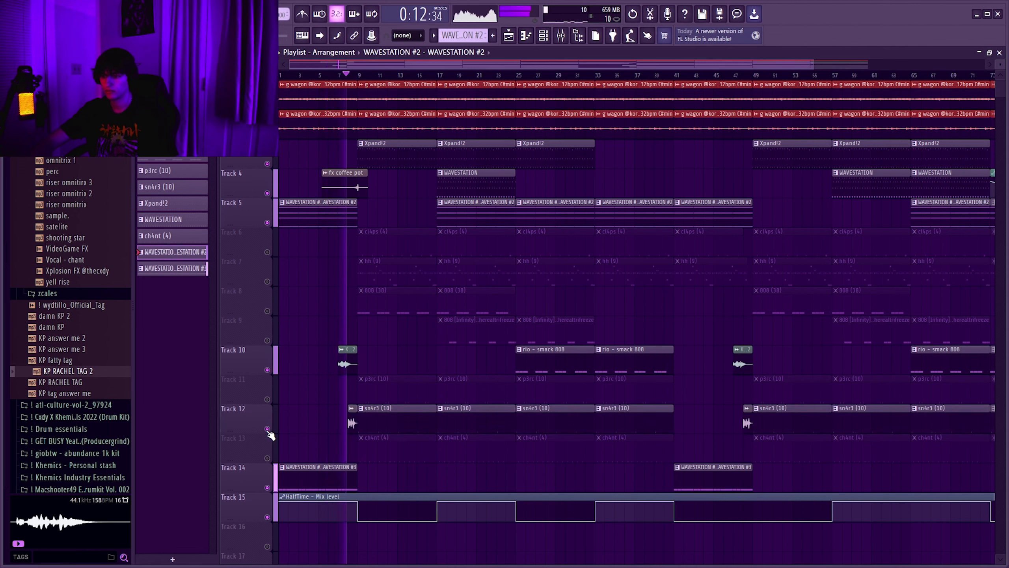
click(267, 429)
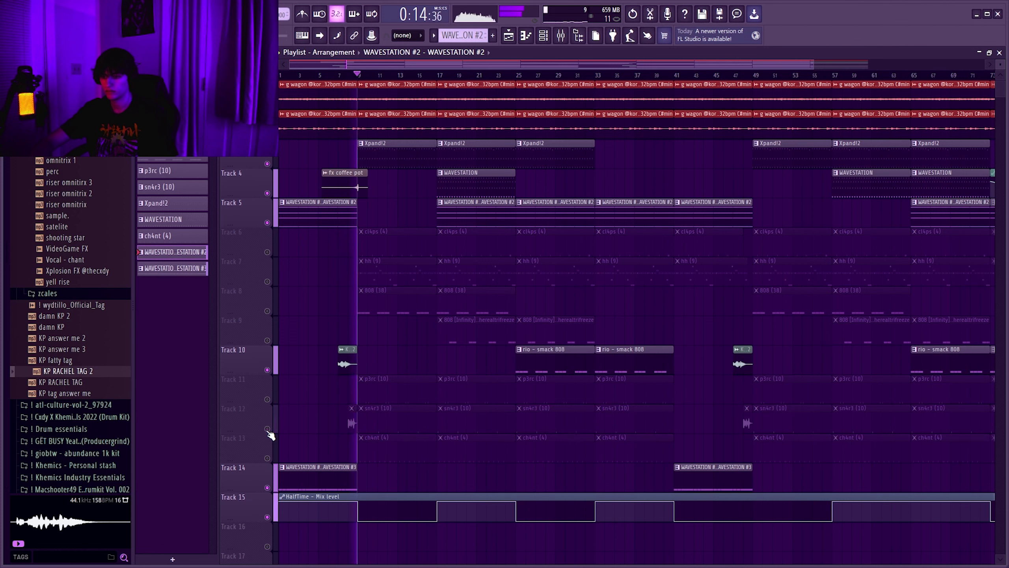
click(267, 370)
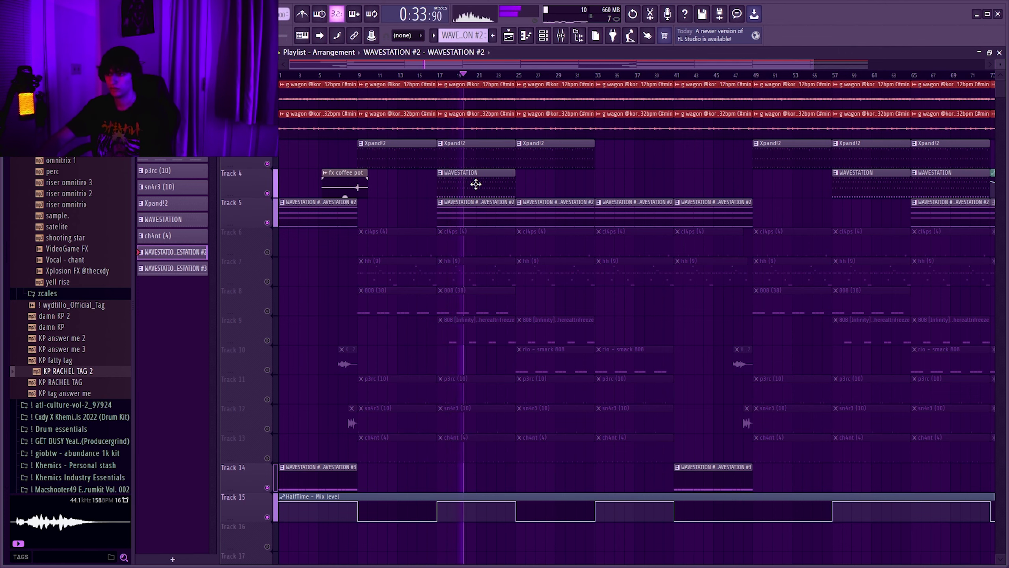
Open the WAVESTATION pattern's notes, then stop playback and return to the arrangement.
double_click(475, 183)
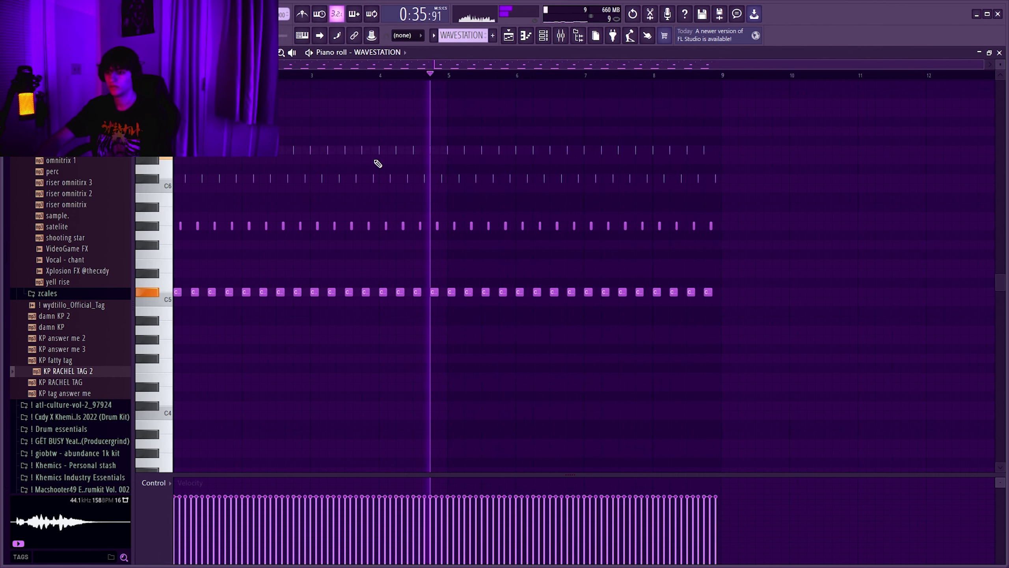
key(space)
key(F5)
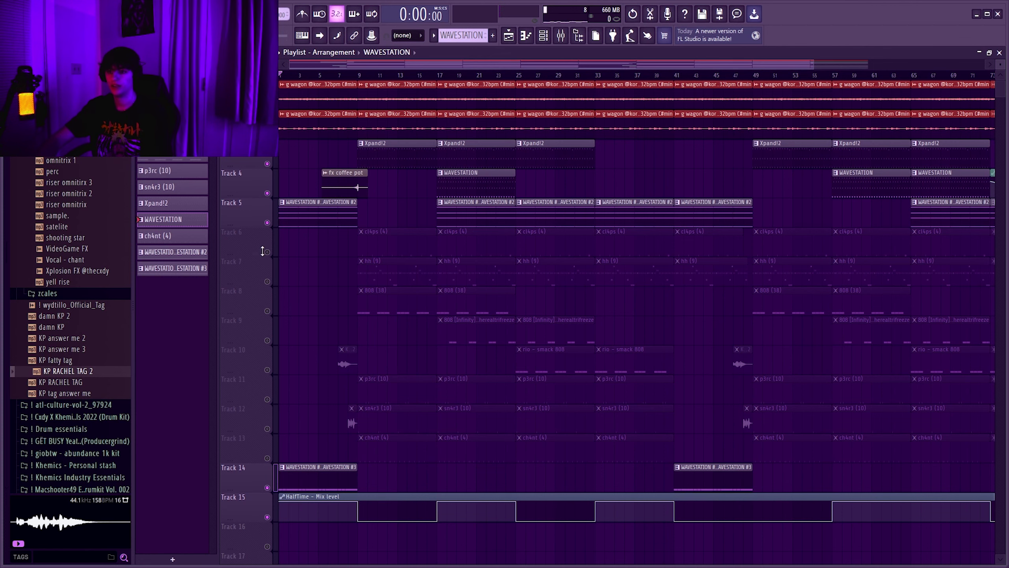
Solo Track 6, unmute Tracks 7–13, play the drums, and show the Channel Rack.
right_click(267, 252)
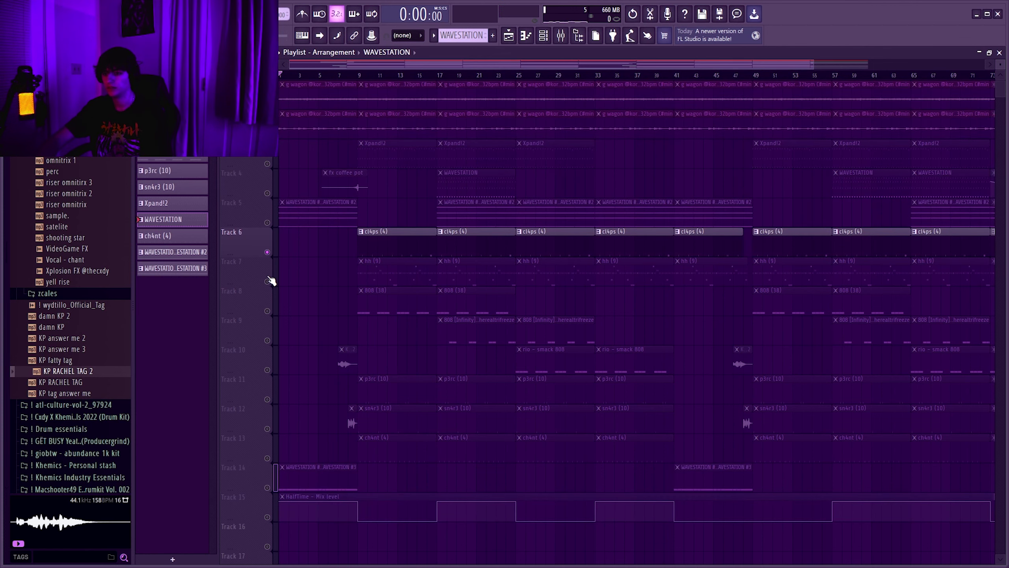
drag(267, 281, 266, 458)
click(358, 75)
key(space)
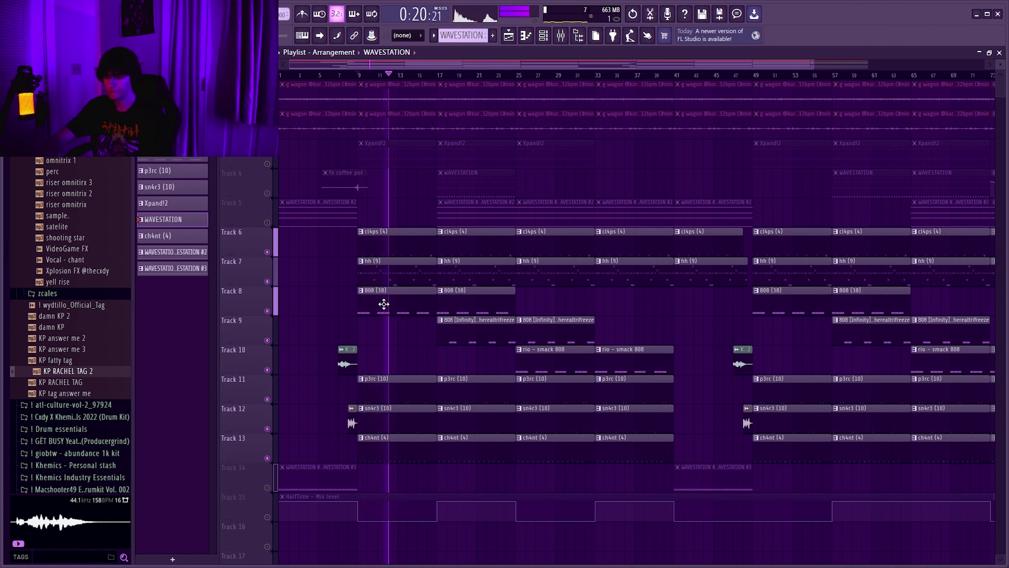
click(543, 35)
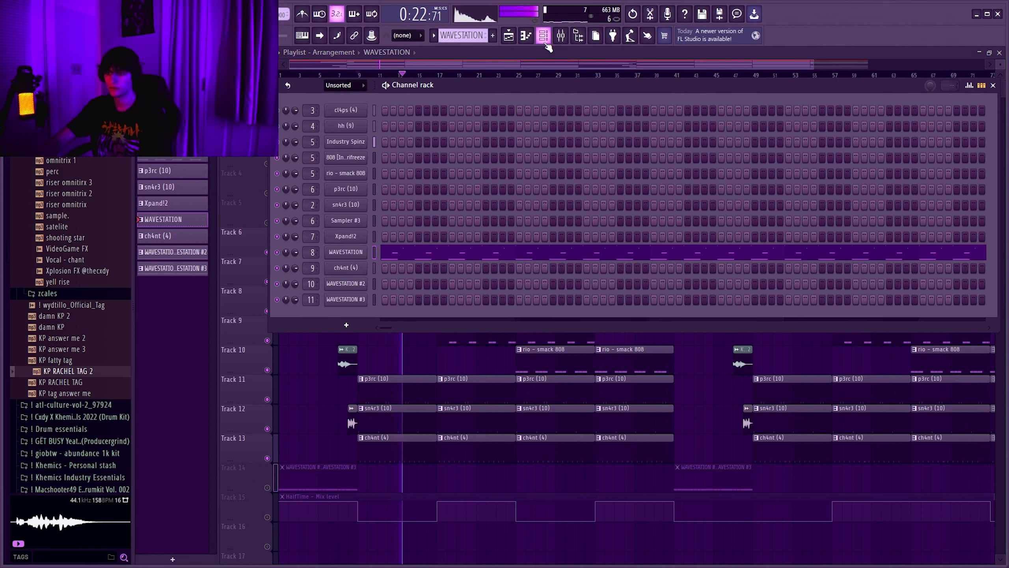
Check the 808 [Infinity] sampler settings, then go back to the arrangement.
click(349, 157)
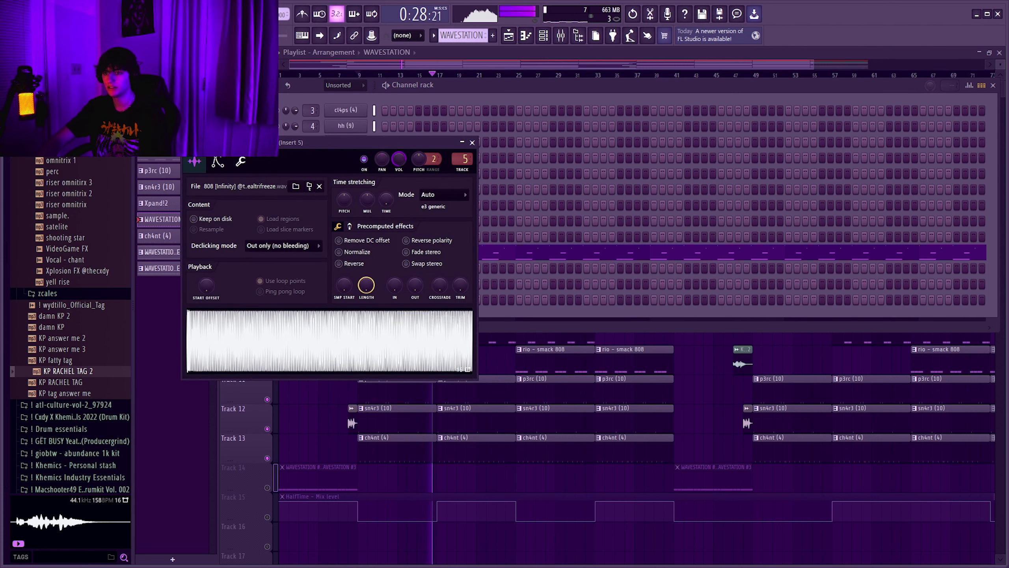
click(472, 142)
click(190, 358)
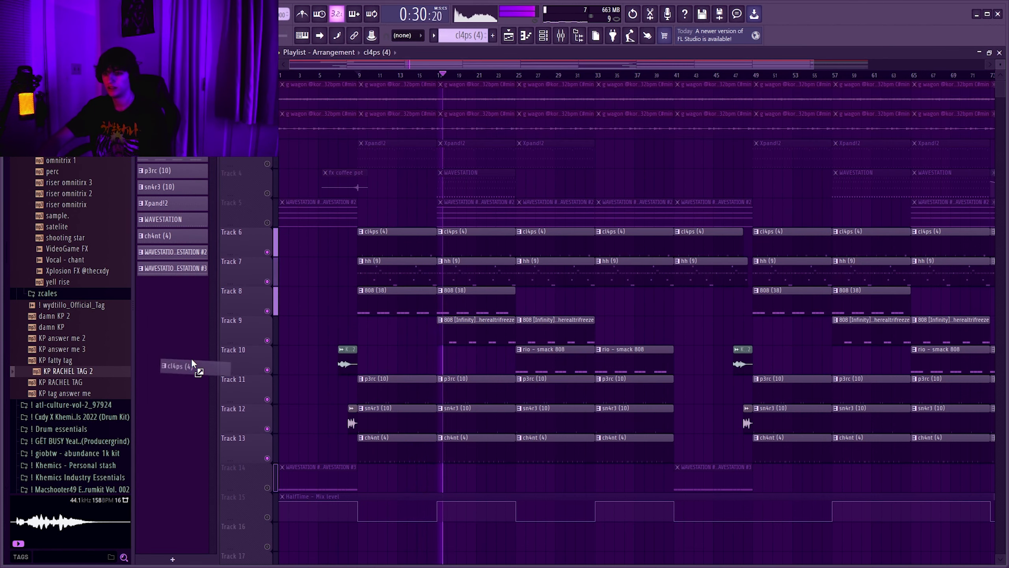
scroll(466, 339, up, 3)
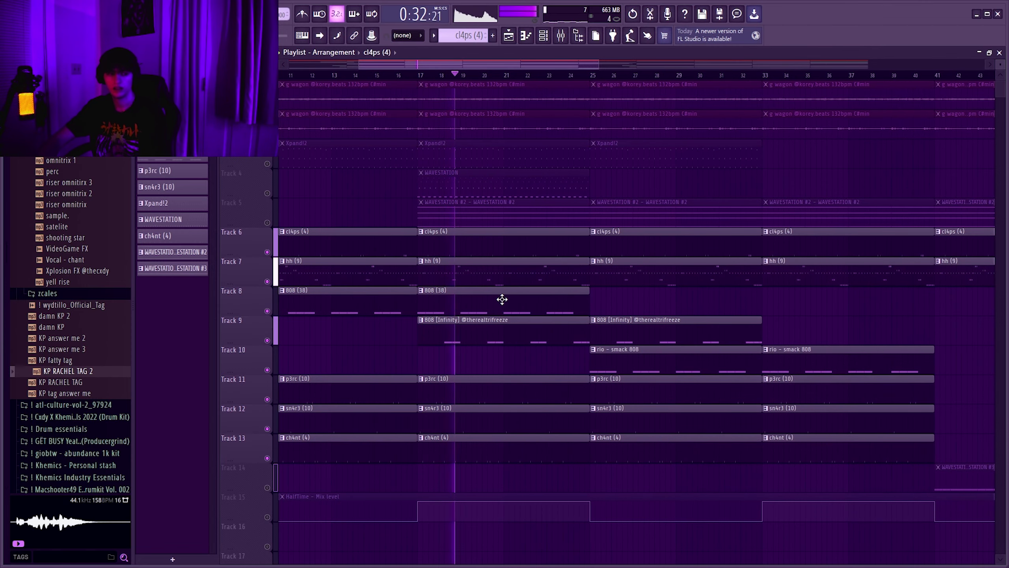
scroll(503, 341, down, 3)
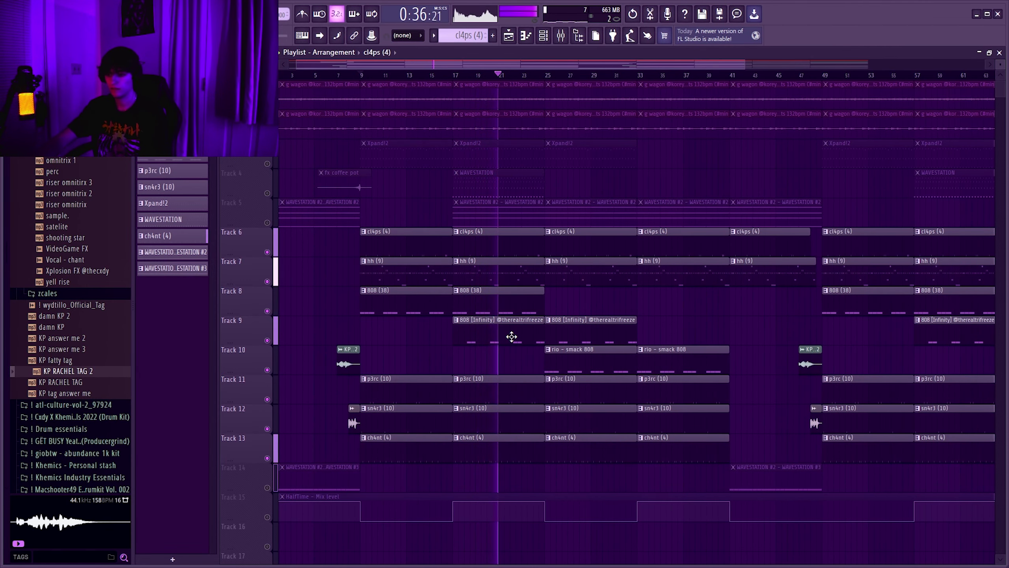
scroll(514, 349, down, 3)
scroll(438, 369, up, 2)
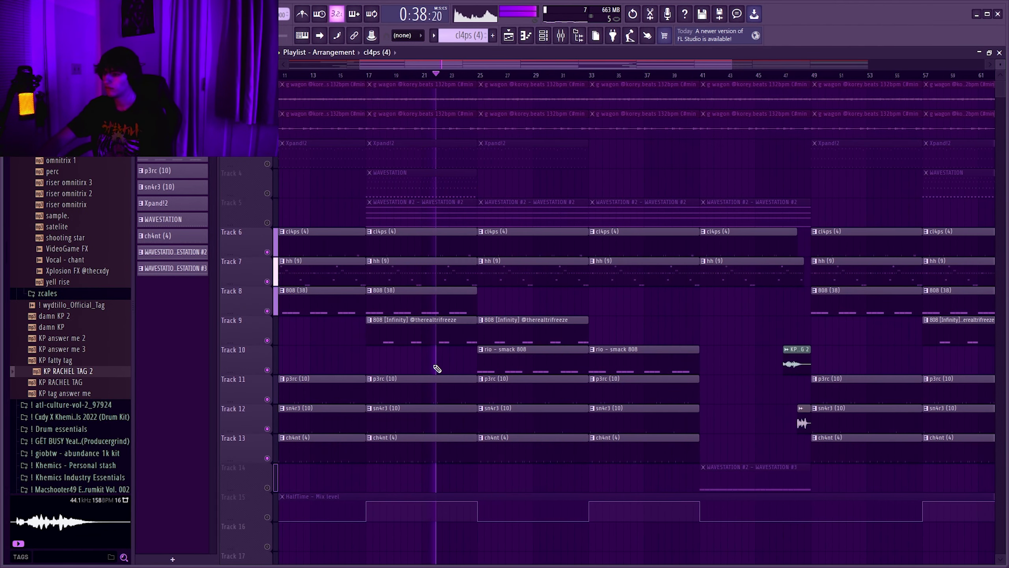
Check the rio - smack 808 sampler settings, then bring the arrangement back to front.
click(543, 35)
click(350, 174)
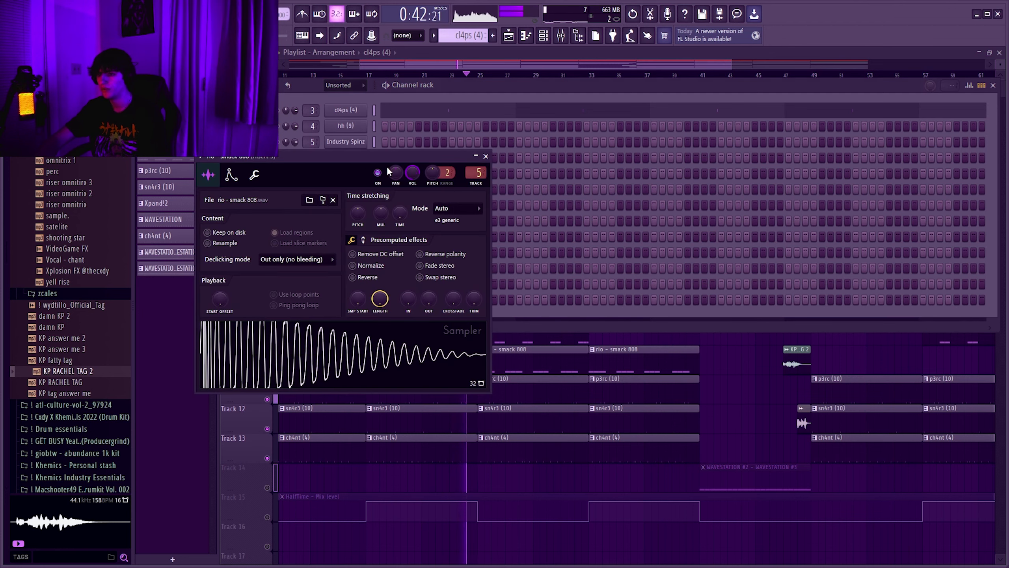
click(486, 156)
click(494, 356)
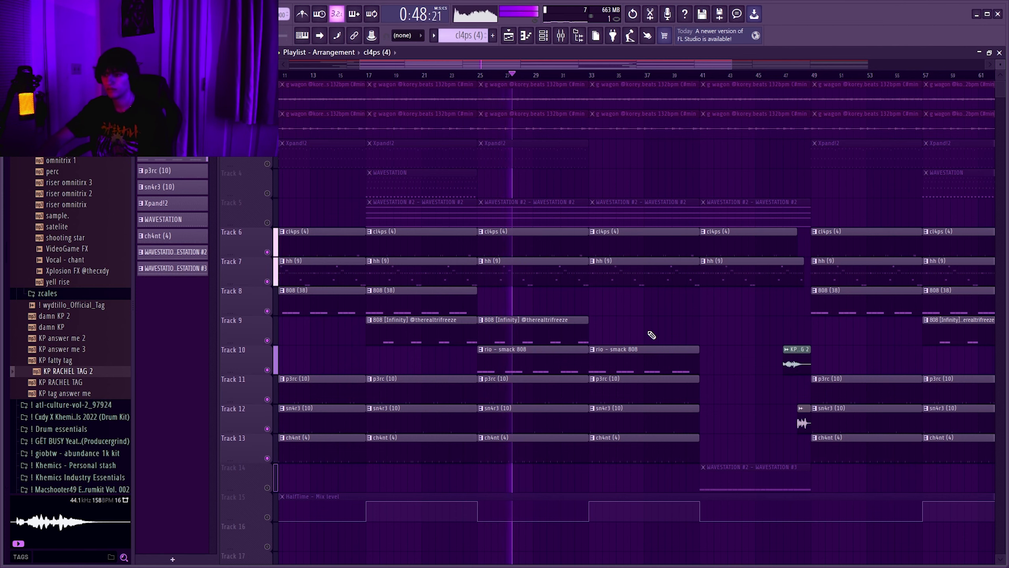
scroll(652, 335, down, 4)
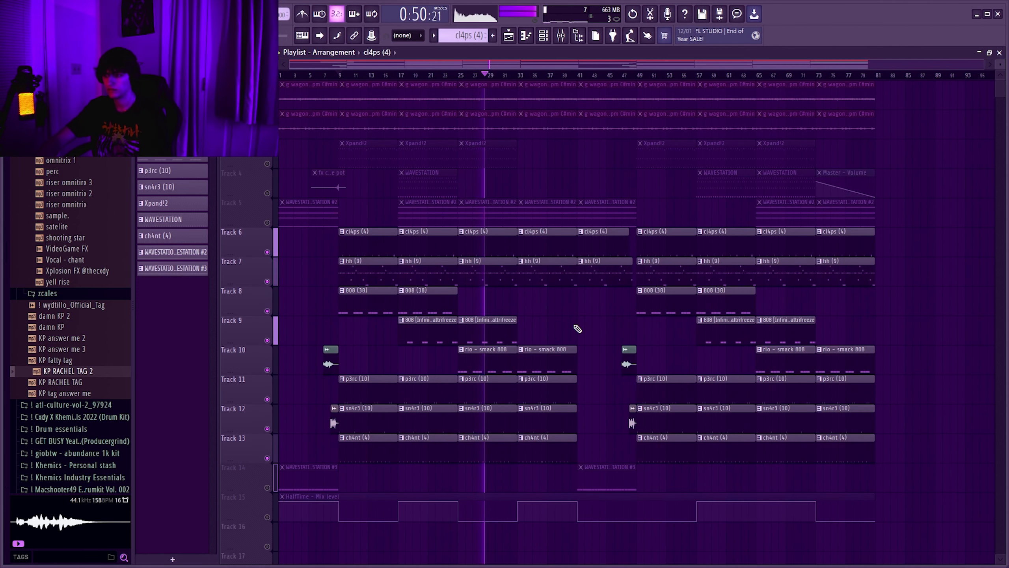